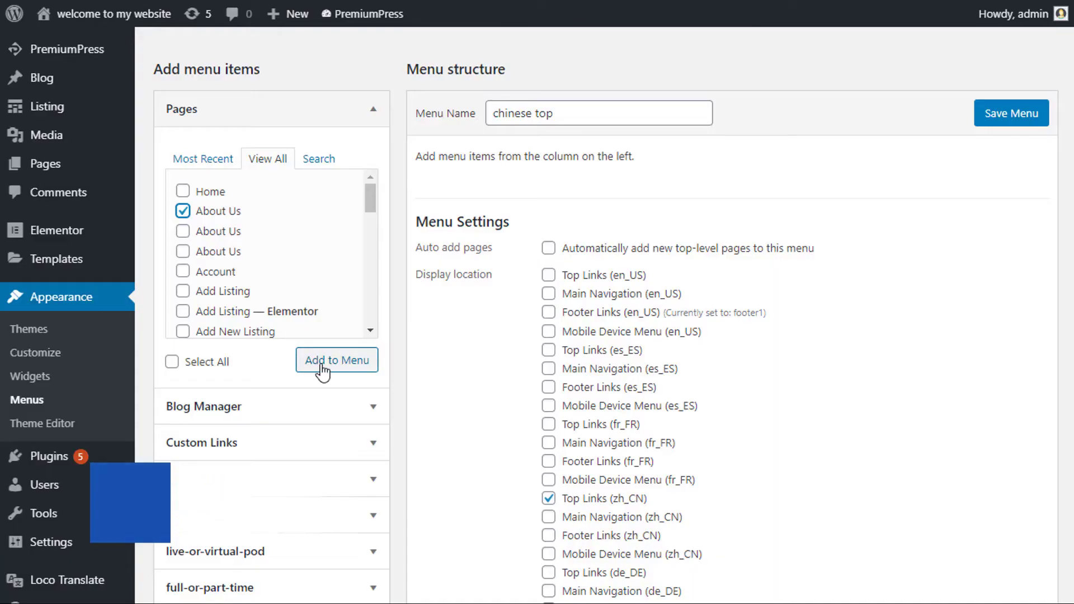
# Add the About Us page to the chinese top menu, save it, and reload the site's front page
pyautogui.click(330, 363)
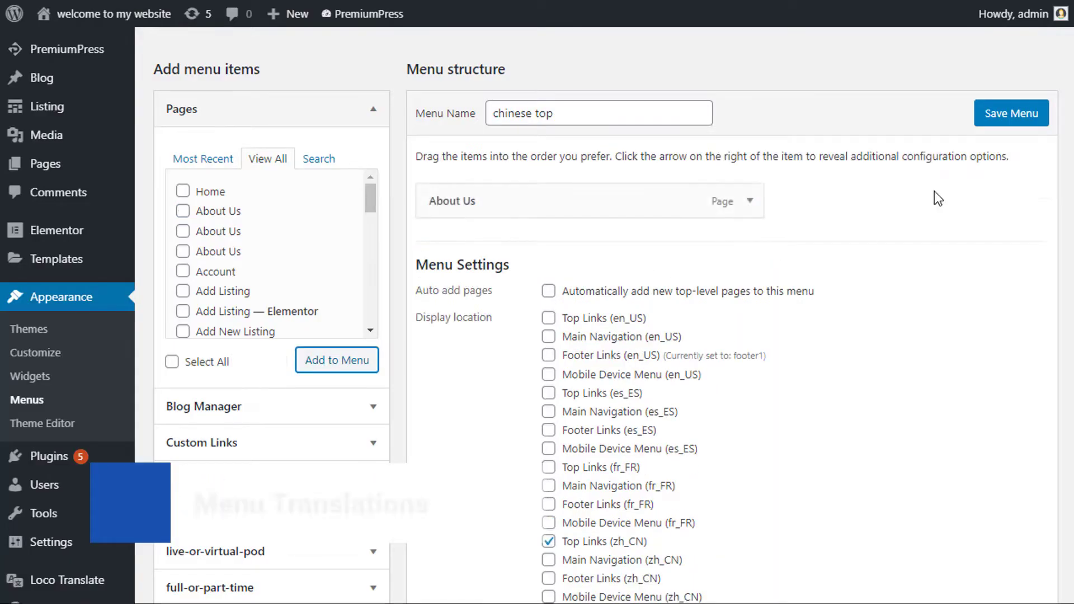
pyautogui.click(1004, 119)
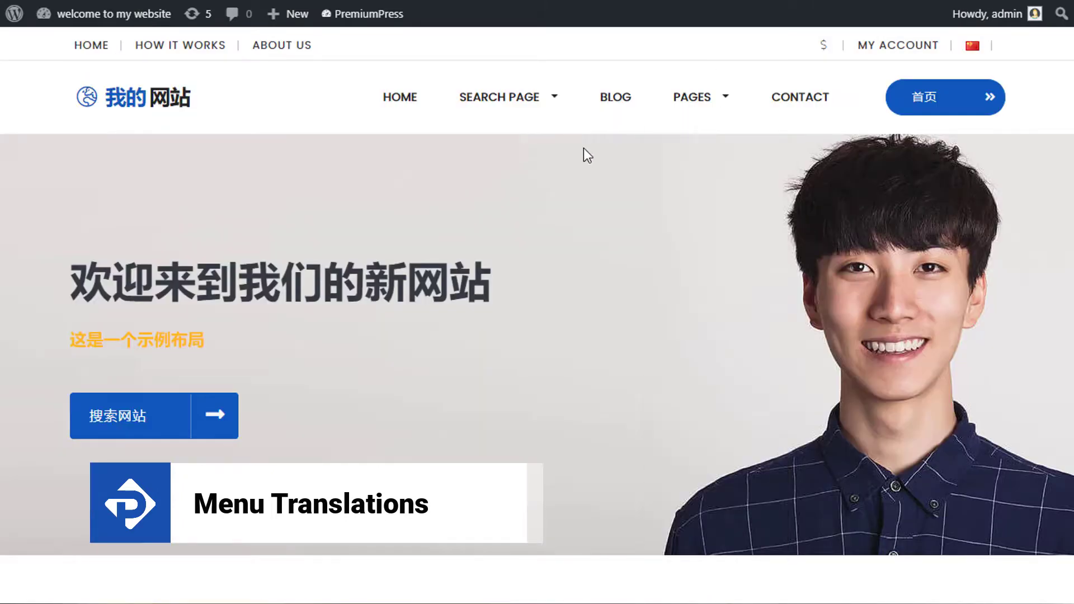
pyautogui.press('F5')
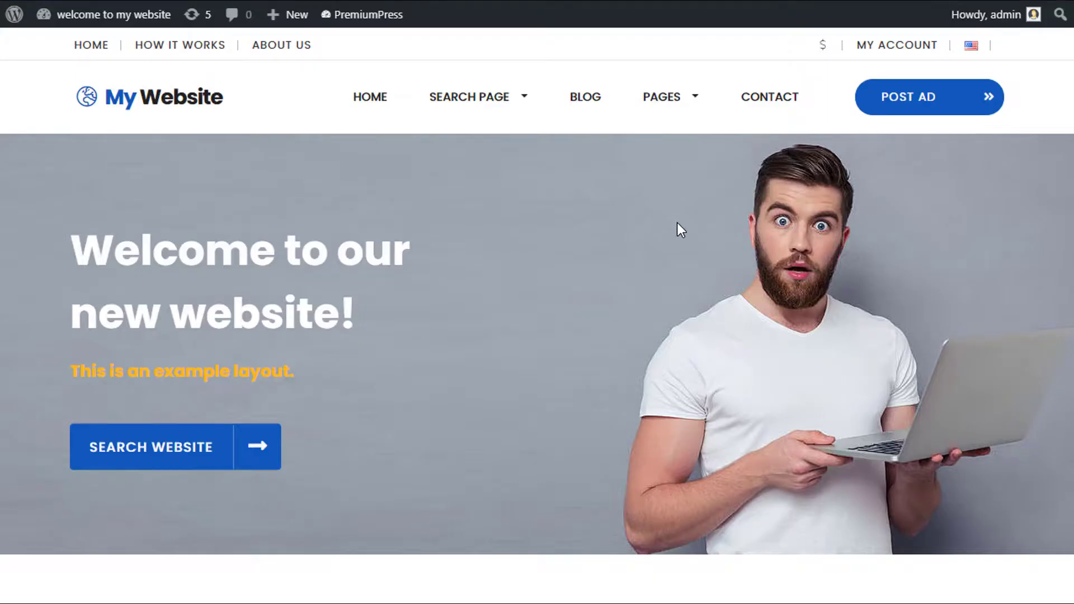
# Switch the site language to Chinese and scroll through the translated homepage
pyautogui.click(973, 45)
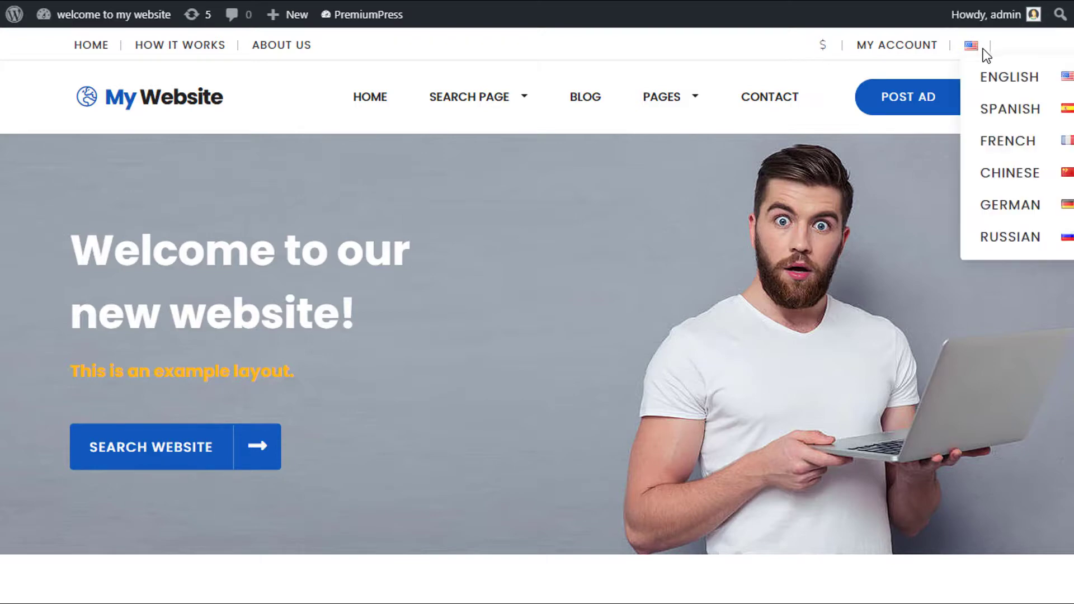
pyautogui.click(1001, 174)
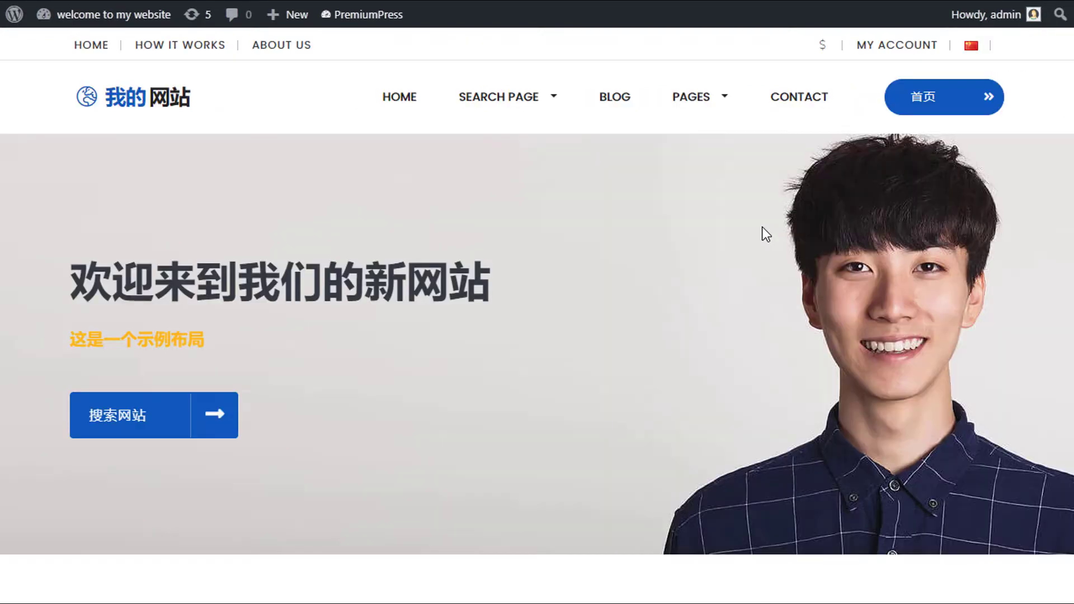
pyautogui.scroll(-10, 366, 324)
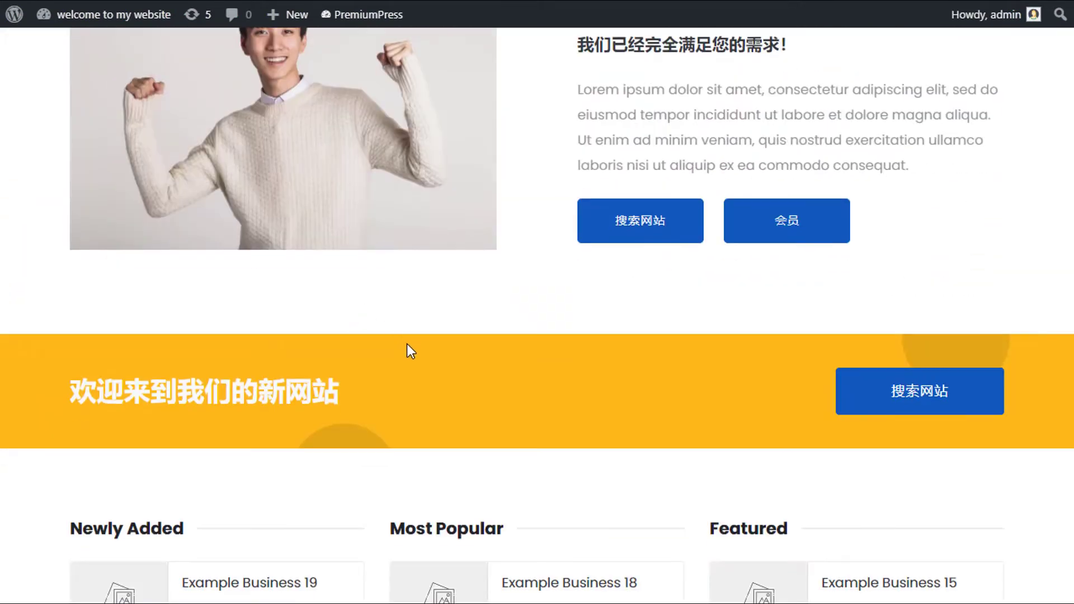
pyautogui.scroll(10, 408, 348)
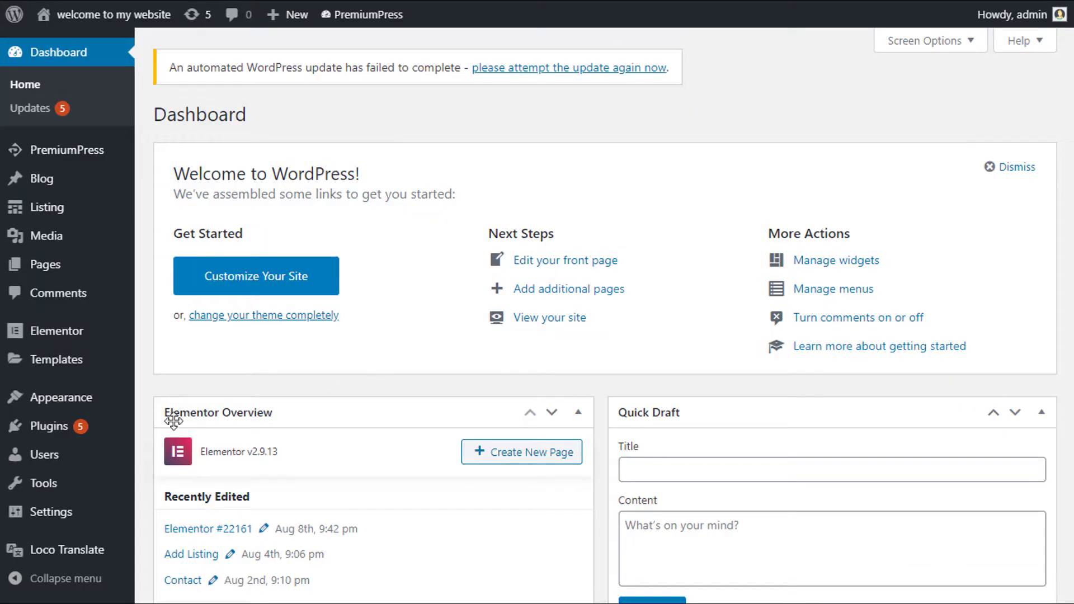
# Open Appearance > Menus and review the footer1 menu's items and Display location settings
pyautogui.moveTo(103, 407)
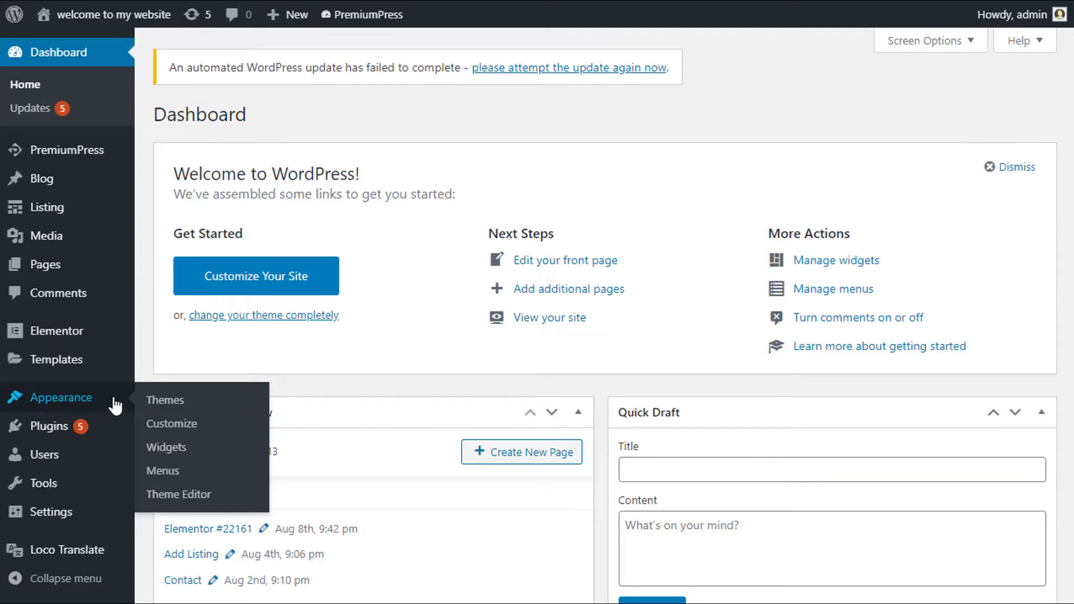
pyautogui.click(164, 471)
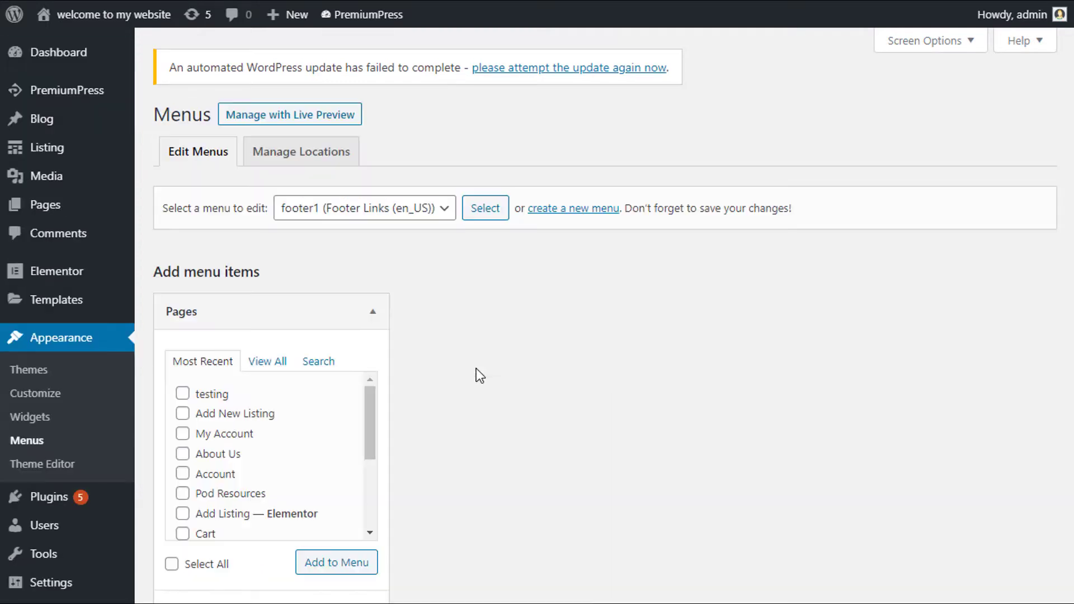
pyautogui.scroll(-7, 827, 199)
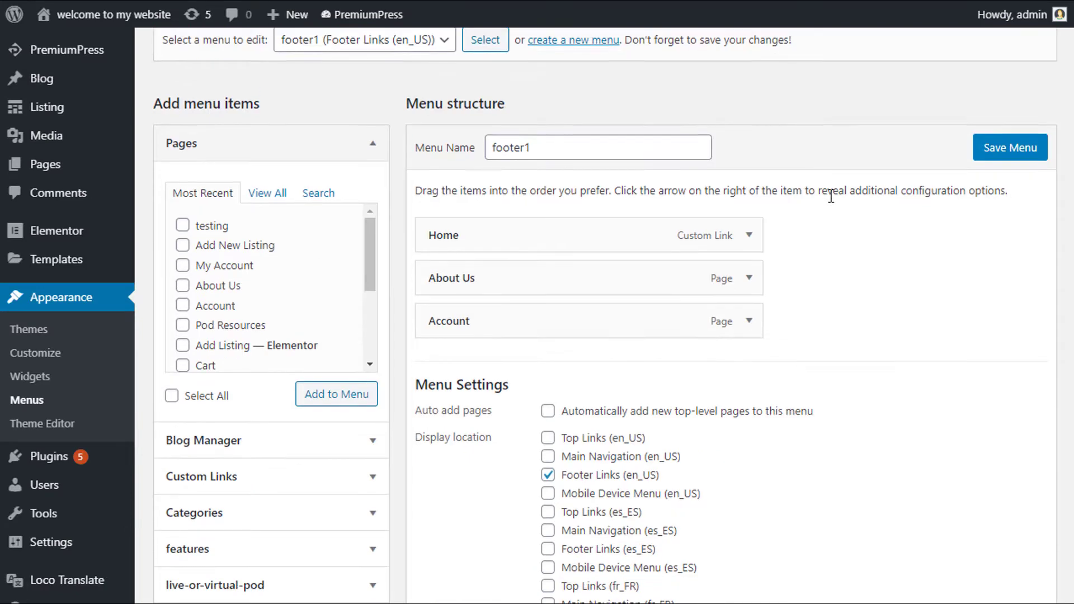
pyautogui.scroll(-2, 827, 196)
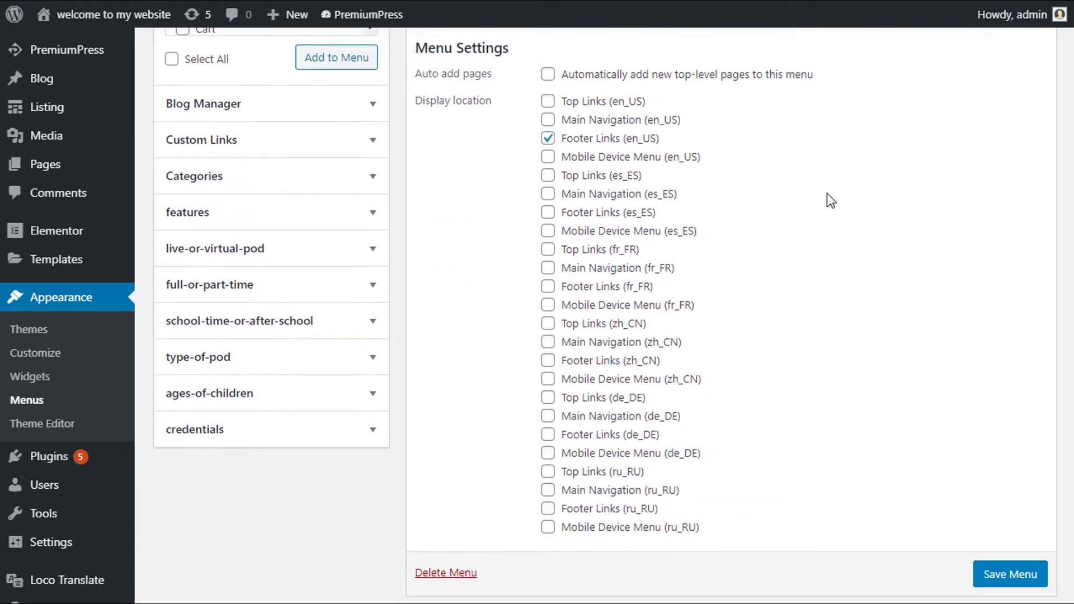
pyautogui.scroll(2, 836, 204)
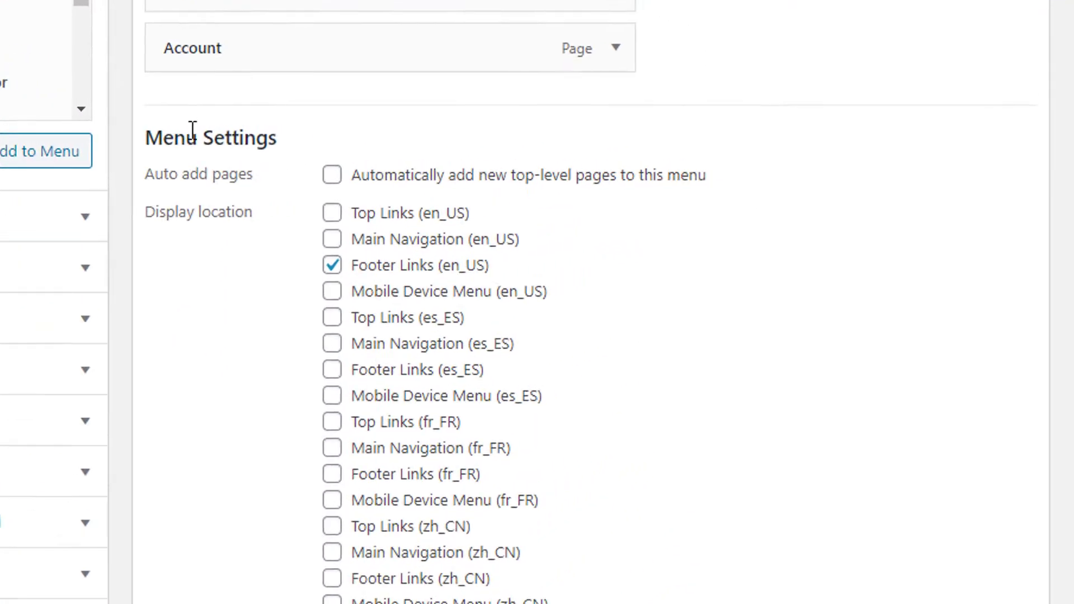
pyautogui.scroll(-2, 749, 267)
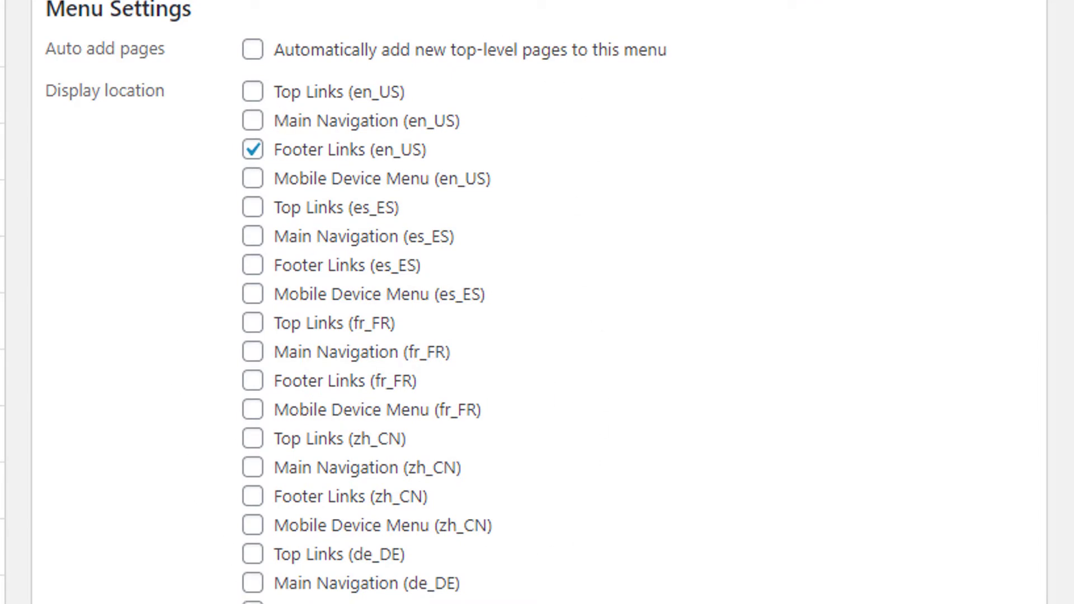
pyautogui.scroll(2, 386, 307)
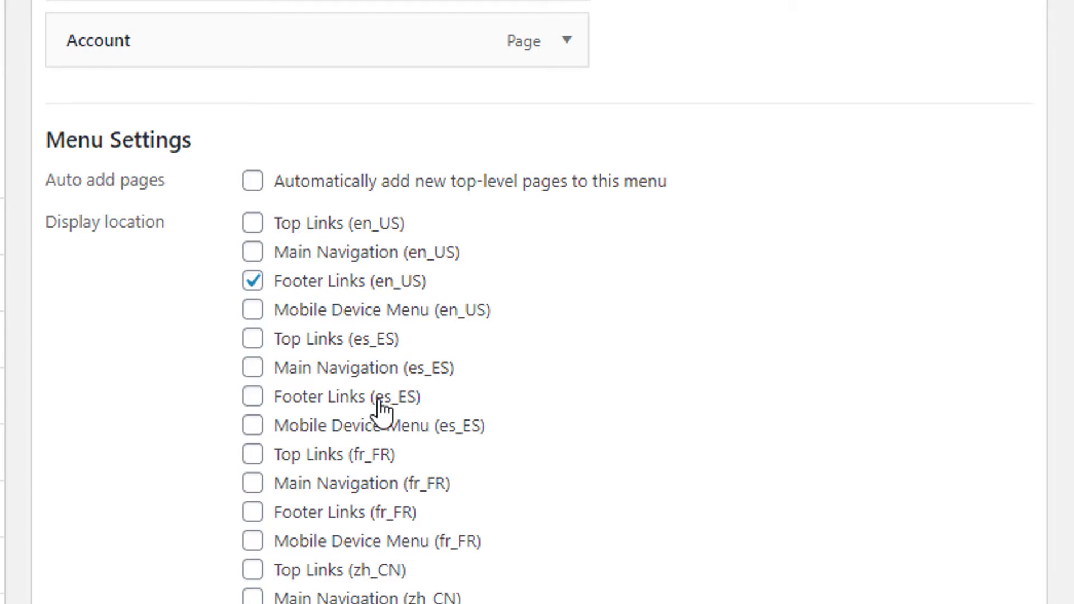
pyautogui.scroll(-2, 382, 410)
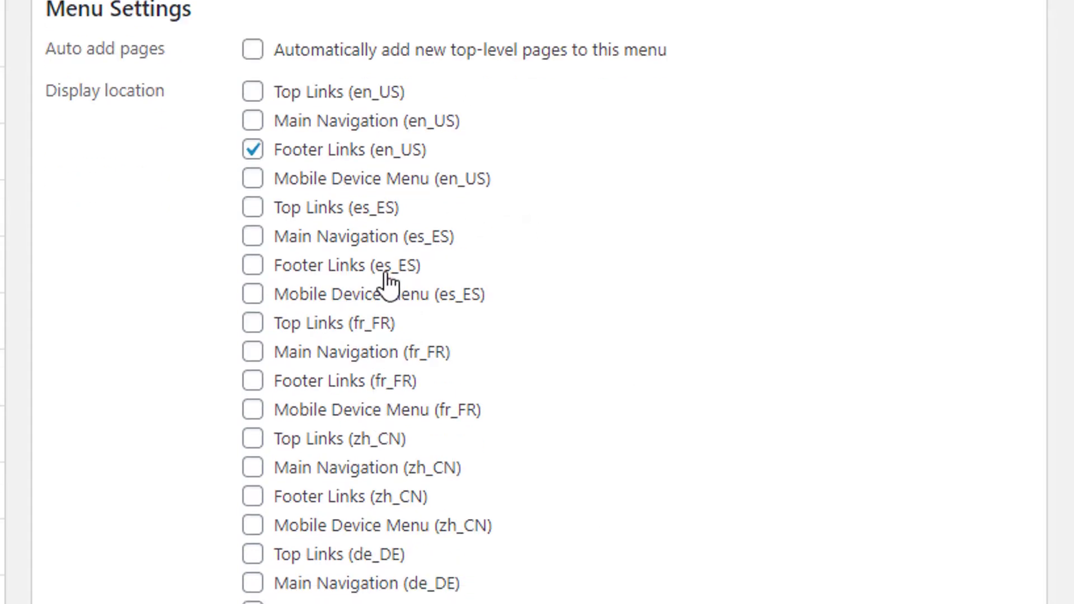
pyautogui.scroll(2, 384, 280)
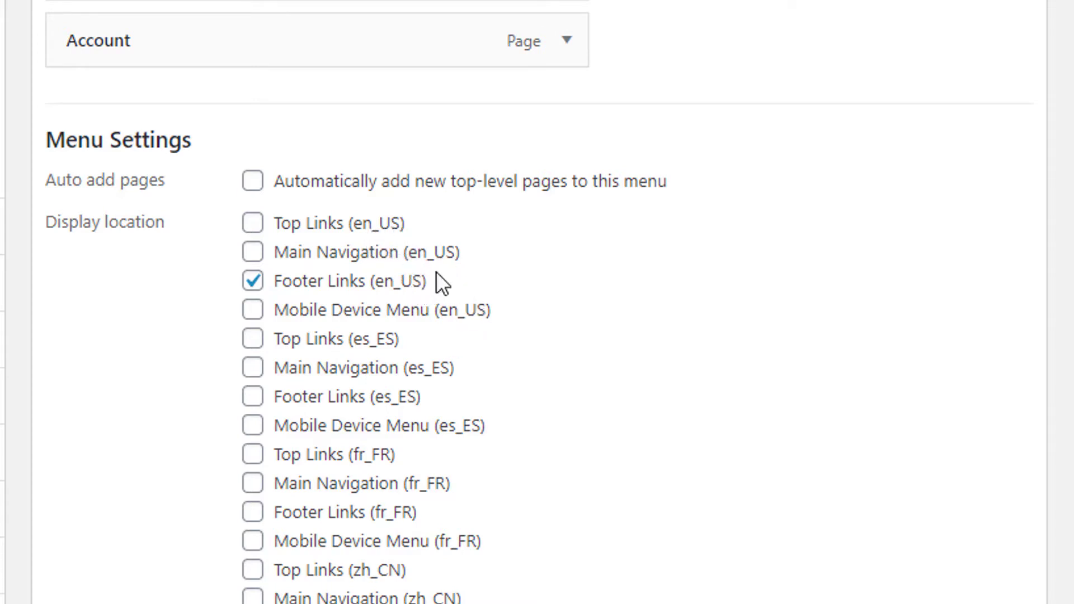
pyautogui.scroll(-2, 391, 330)
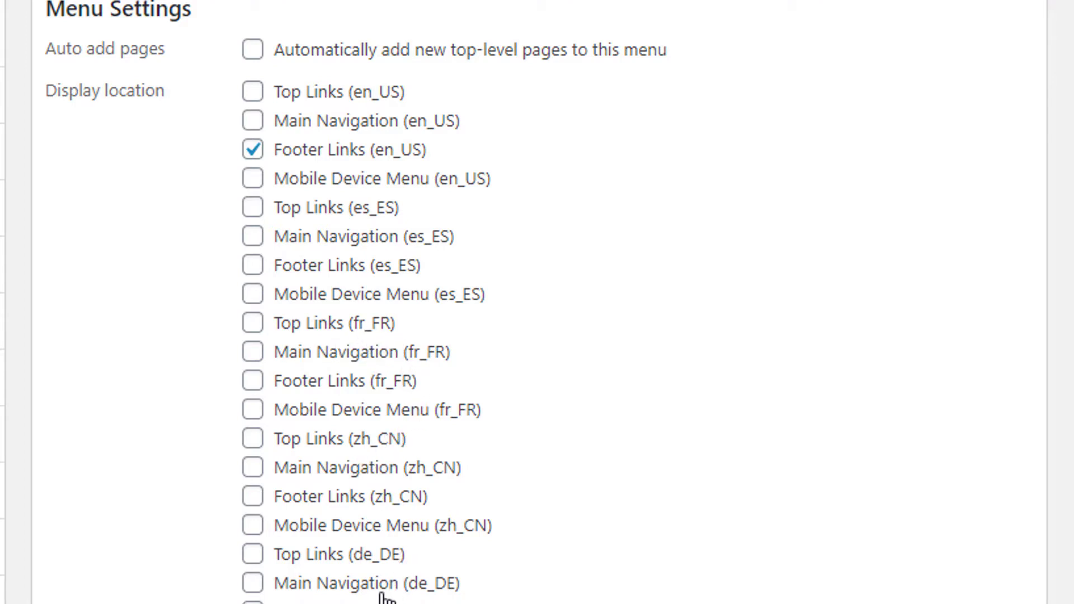
pyautogui.scroll(5, 446, 589)
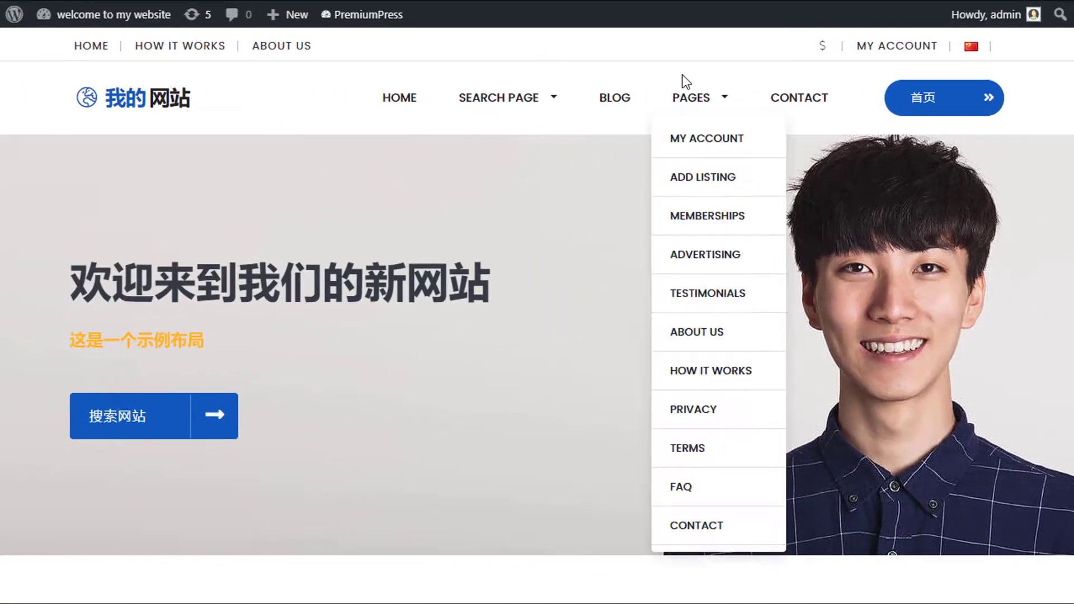
pyautogui.moveTo(523, 122)
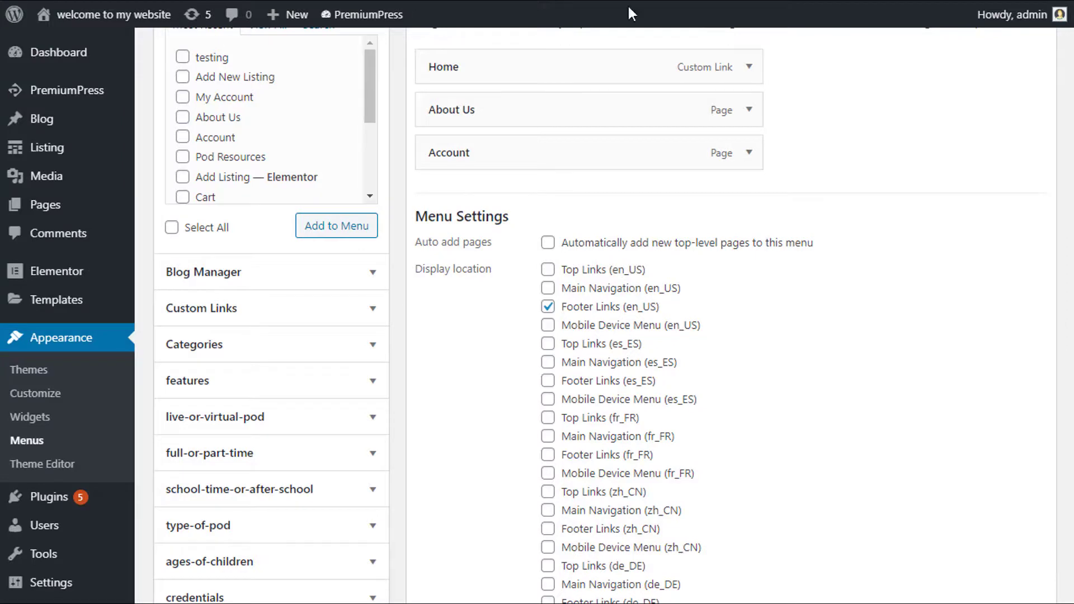
pyautogui.scroll(2, 628, 278)
pyautogui.scroll(-2, 730, 316)
pyautogui.scroll(3, 772, 280)
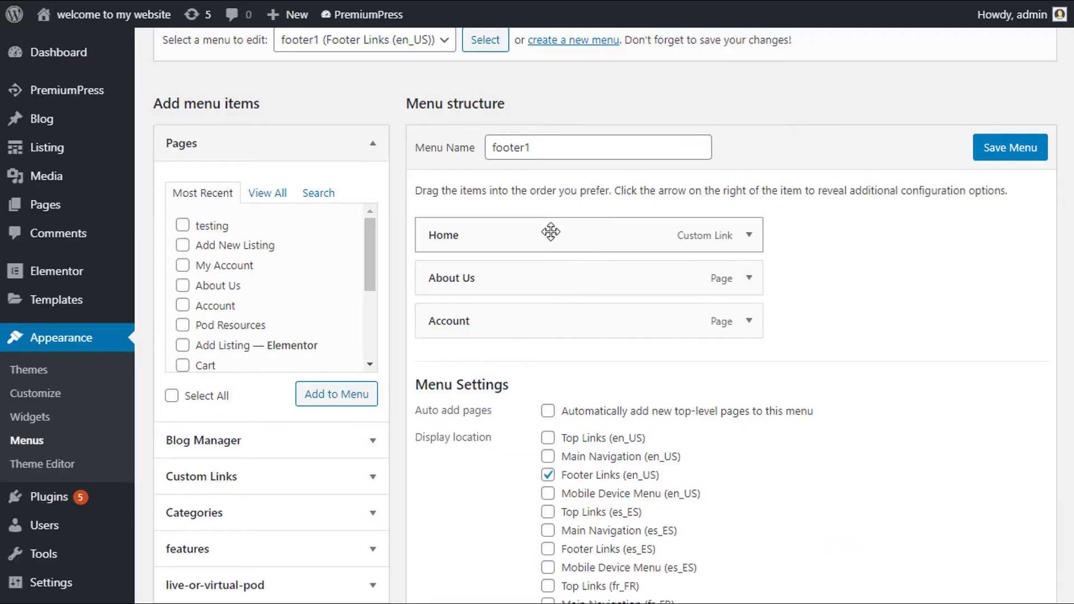
pyautogui.scroll(2, 545, 252)
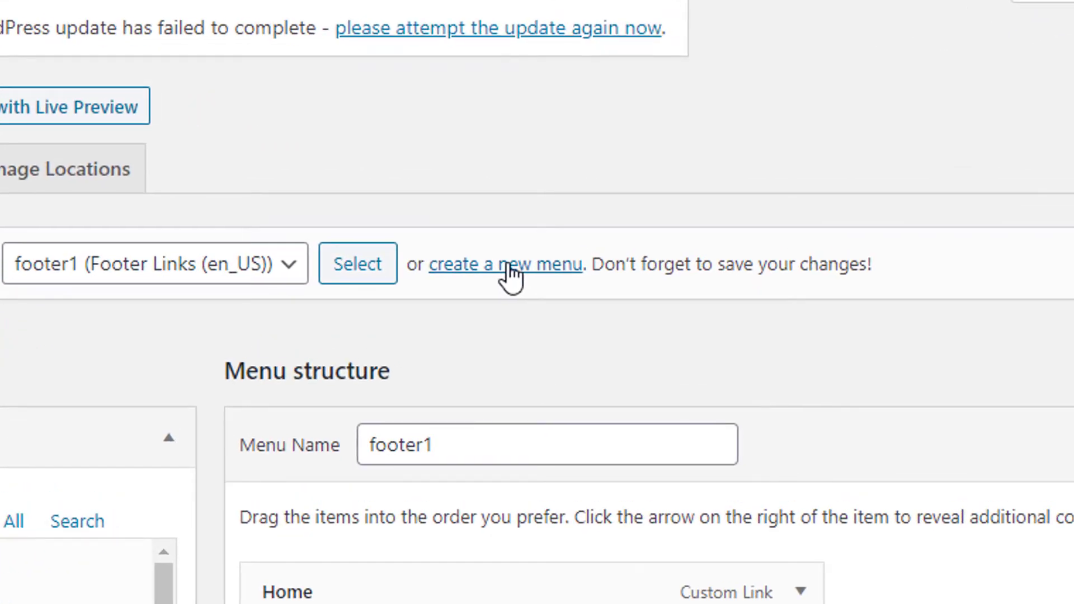
# Create a new empty menu with the Menu Name 'chinese top'
pyautogui.click(547, 234)
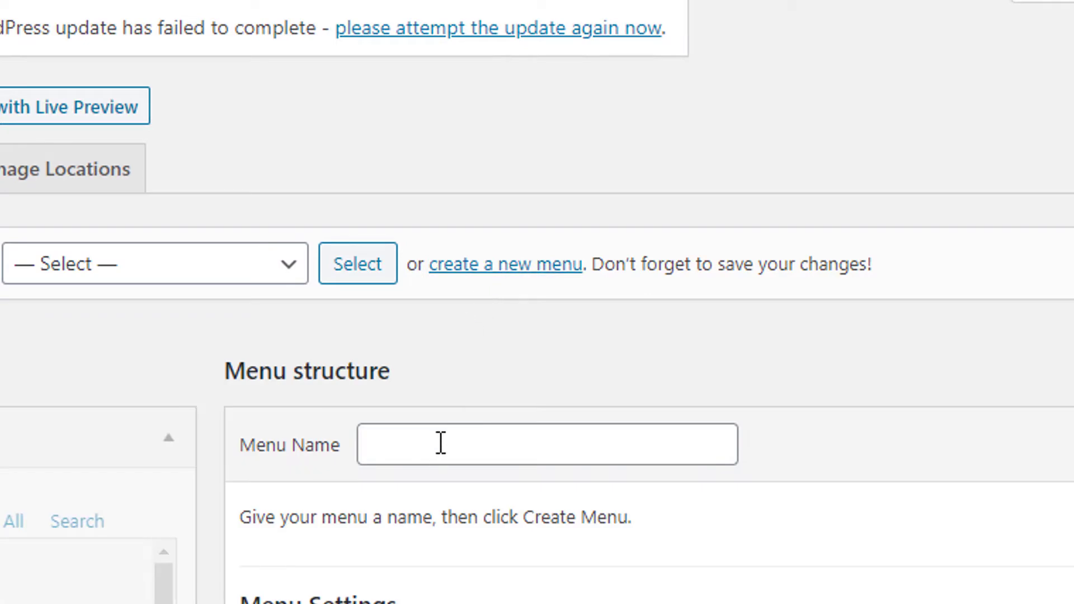
pyautogui.click(441, 443)
pyautogui.write('chinese top')
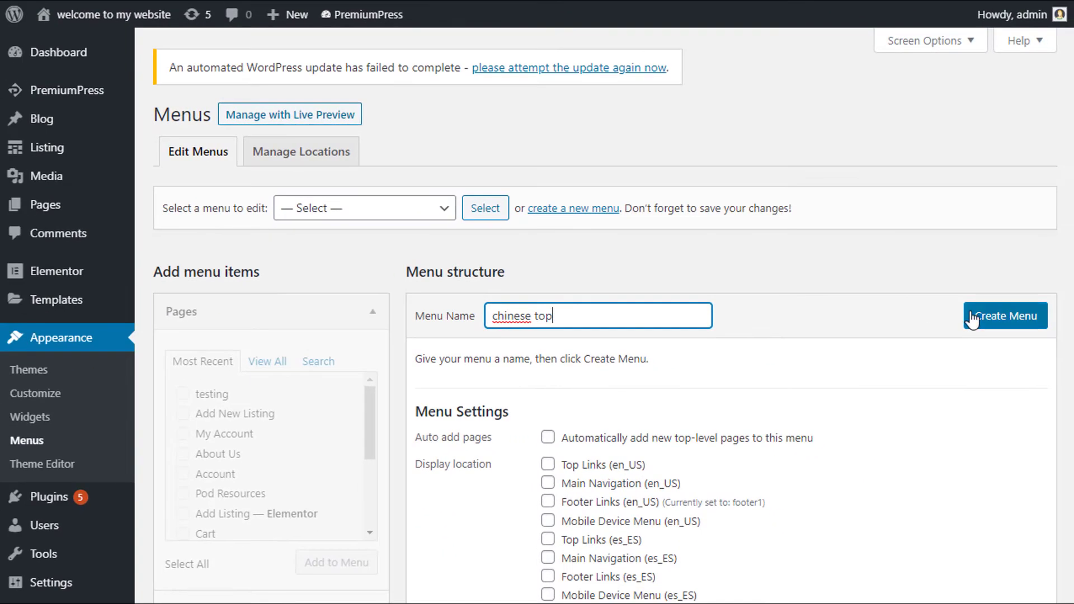
pyautogui.click(976, 316)
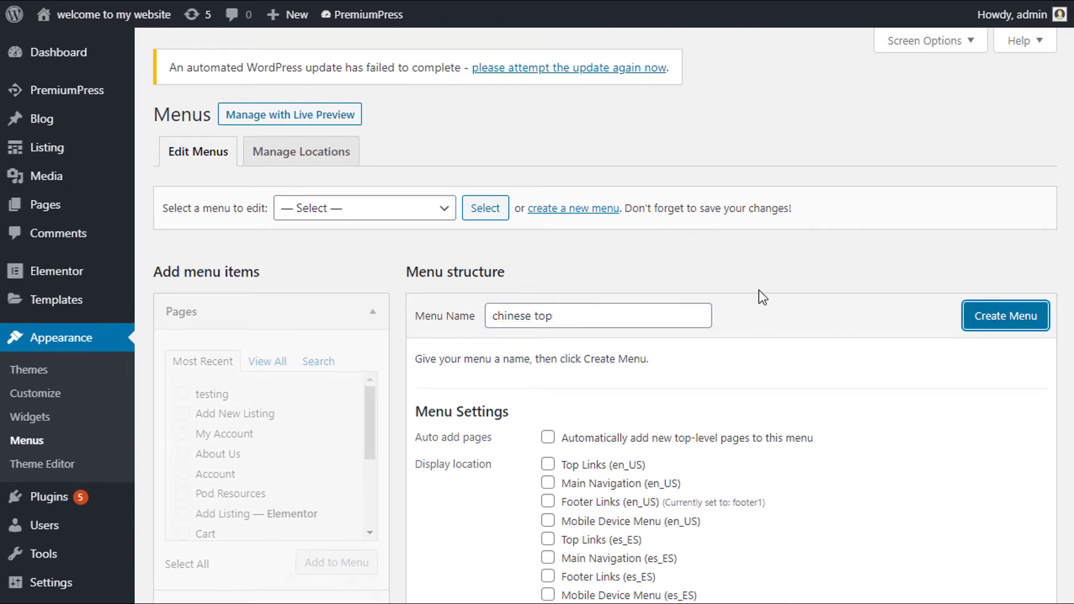
pyautogui.scroll(-3, 739, 280)
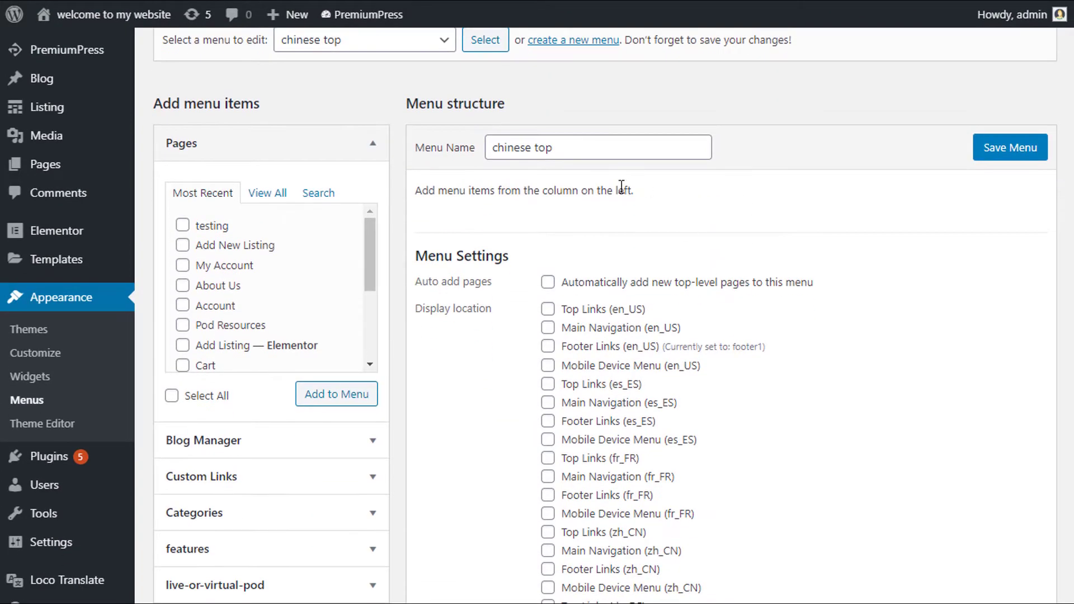
pyautogui.scroll(-2, 676, 271)
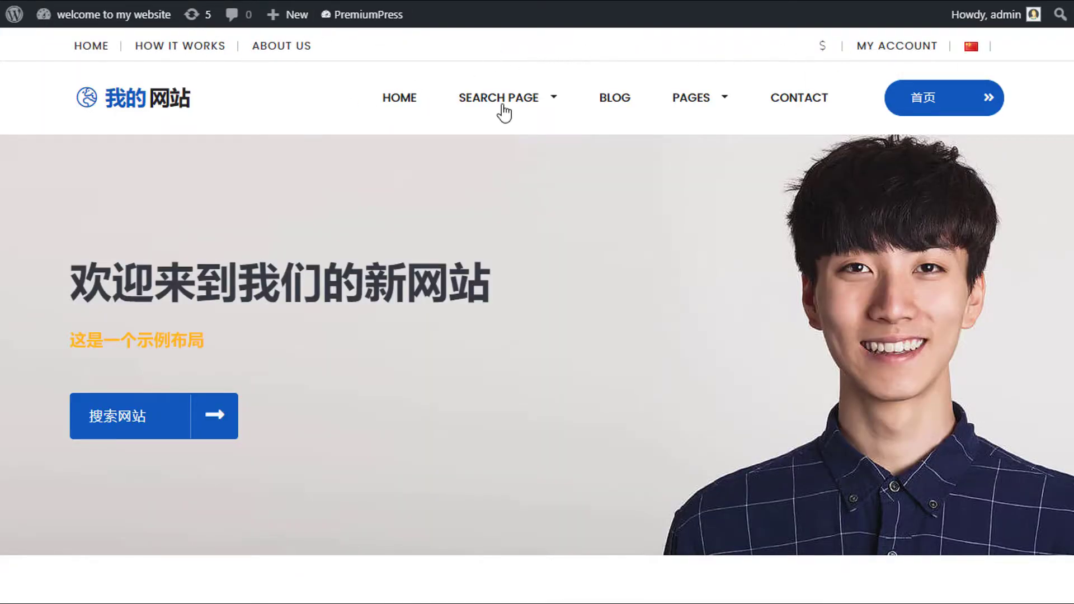
# Scroll the Chinese homepage to the footer and back, then down to the menu's Display location
pyautogui.scroll(-5, 441, 215)
pyautogui.scroll(-10, 440, 222)
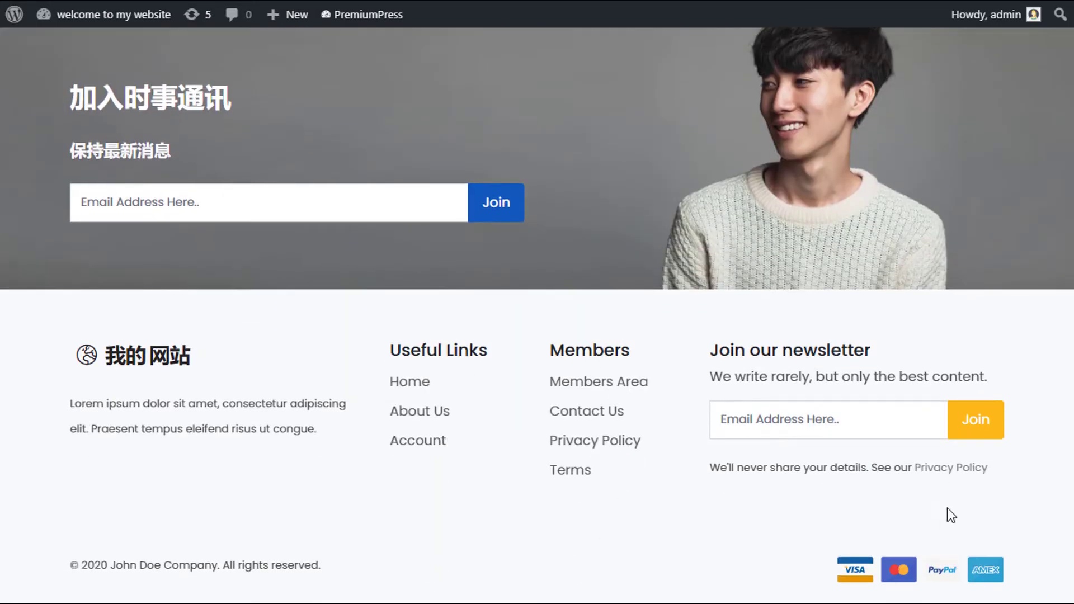
pyautogui.scroll(15, 411, 499)
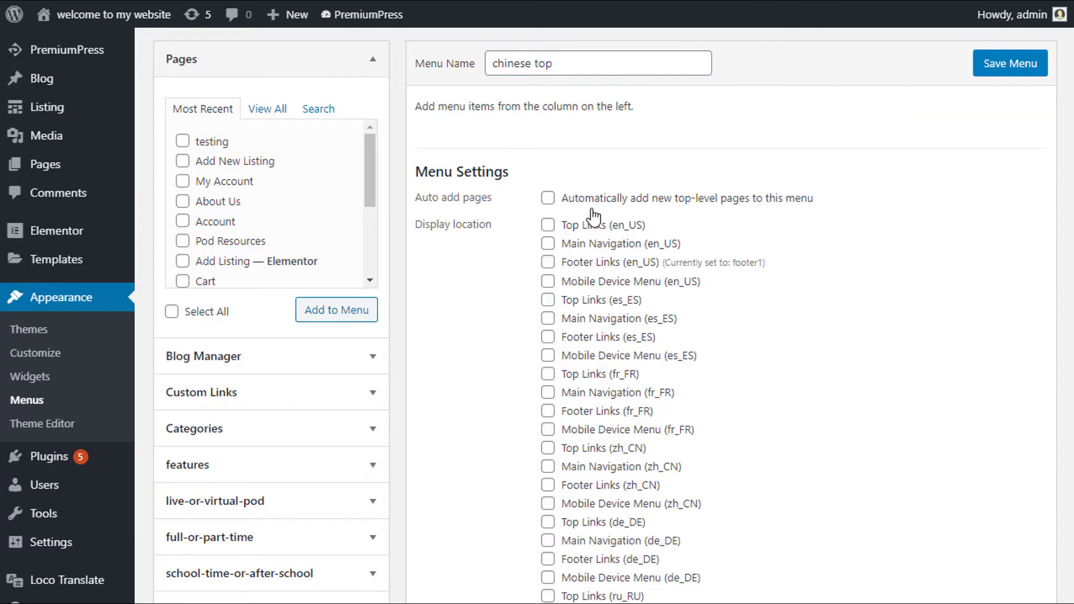
pyautogui.scroll(-2, 584, 244)
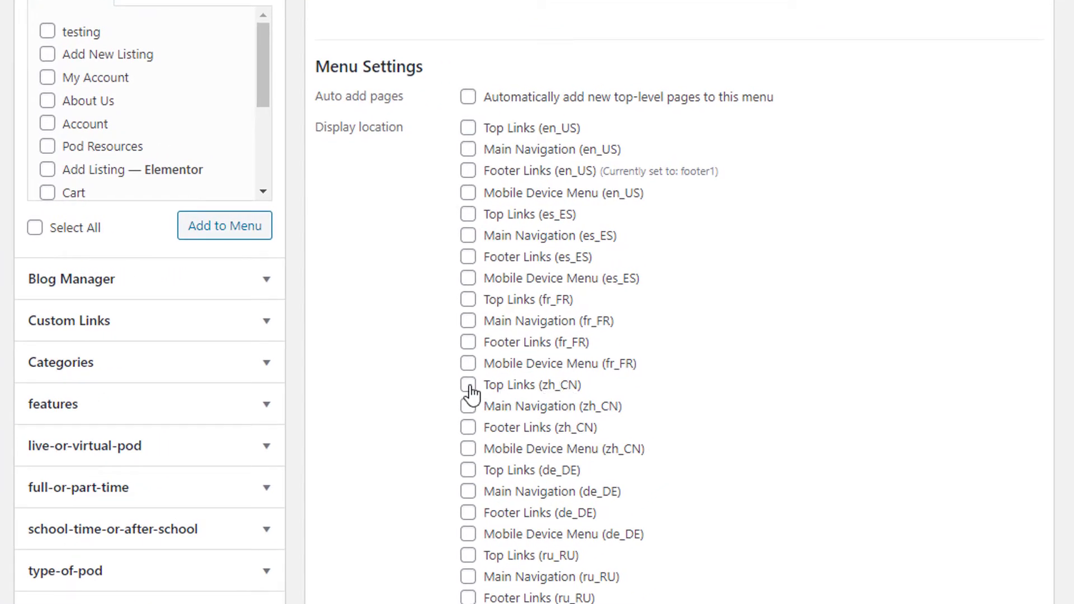
# Assign the chinese top menu to Top Links (zh_CN) and save it
pyautogui.scroll(-3, 811, 447)
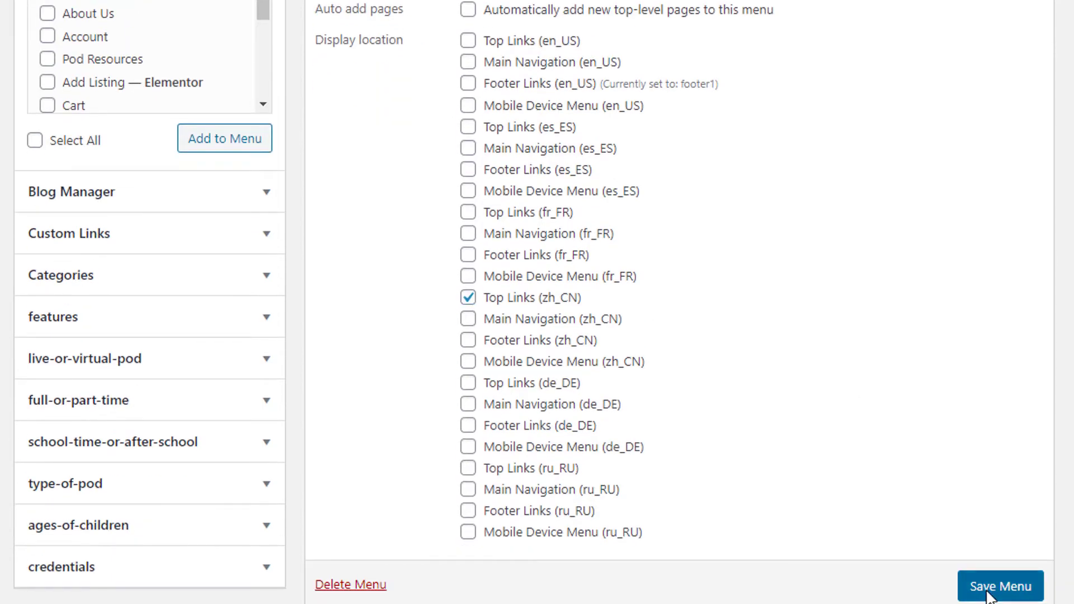
pyautogui.click(964, 584)
pyautogui.scroll(-7, 794, 349)
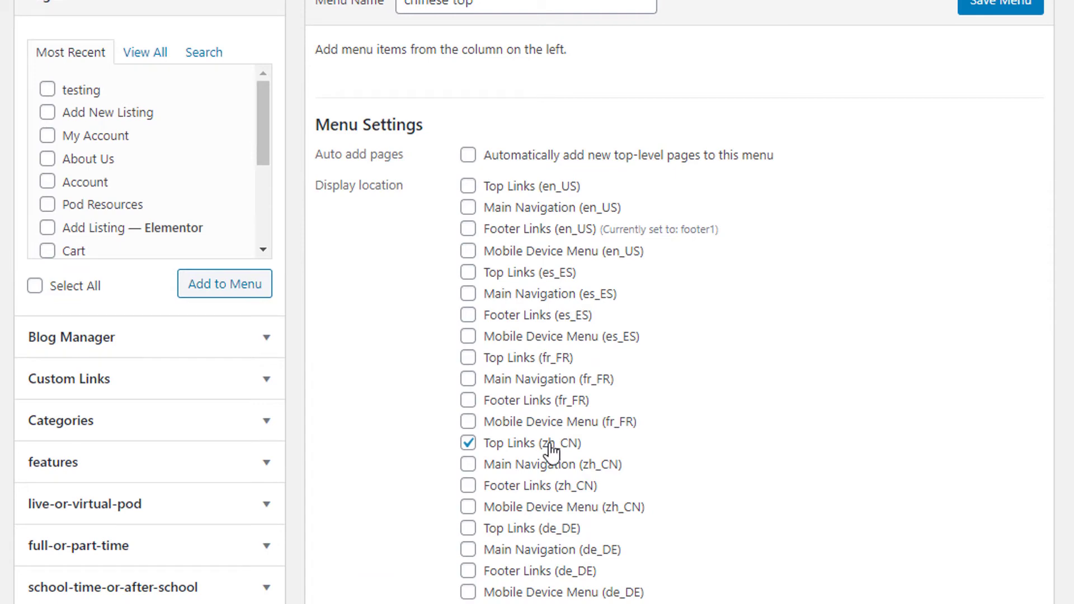
pyautogui.scroll(5, 548, 453)
pyautogui.scroll(-3, 292, 296)
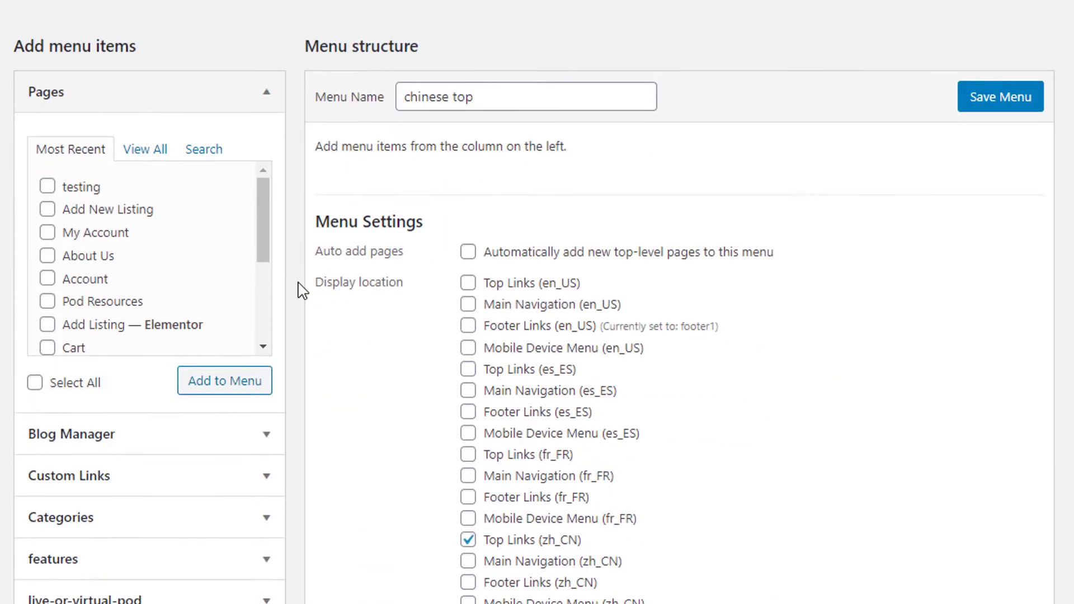
# Add the About Us page from all pages to chinese top and save the menu
pyautogui.click(144, 150)
pyautogui.click(48, 210)
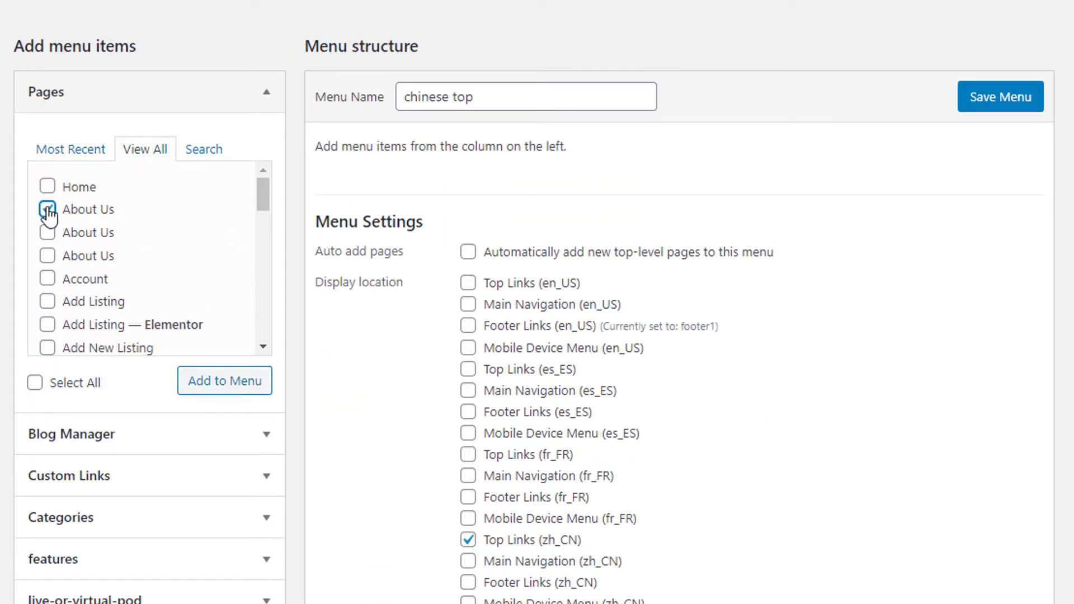
pyautogui.click(207, 386)
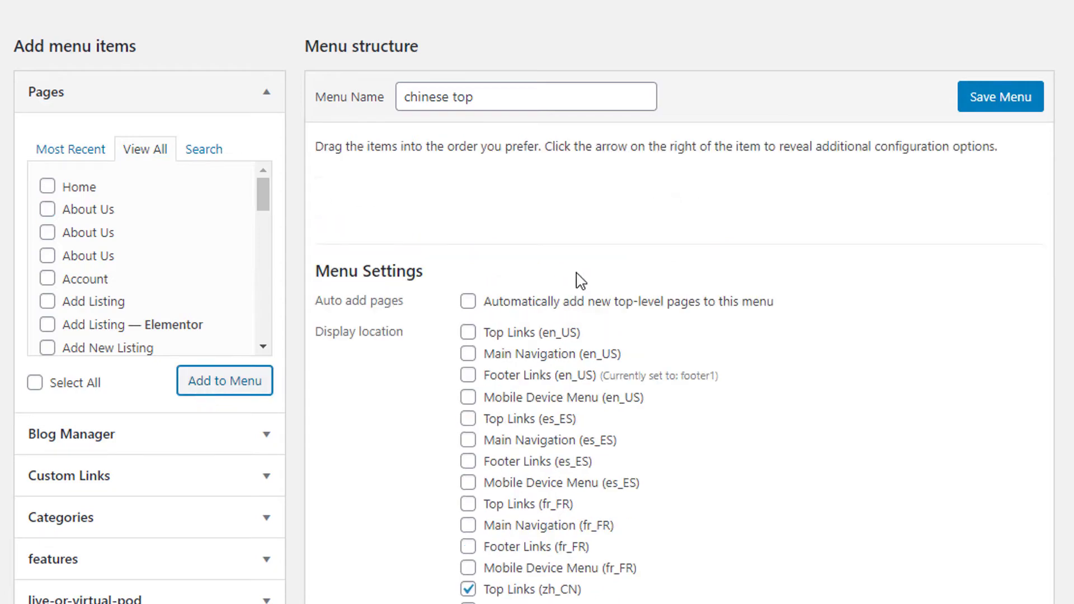
pyautogui.click(993, 99)
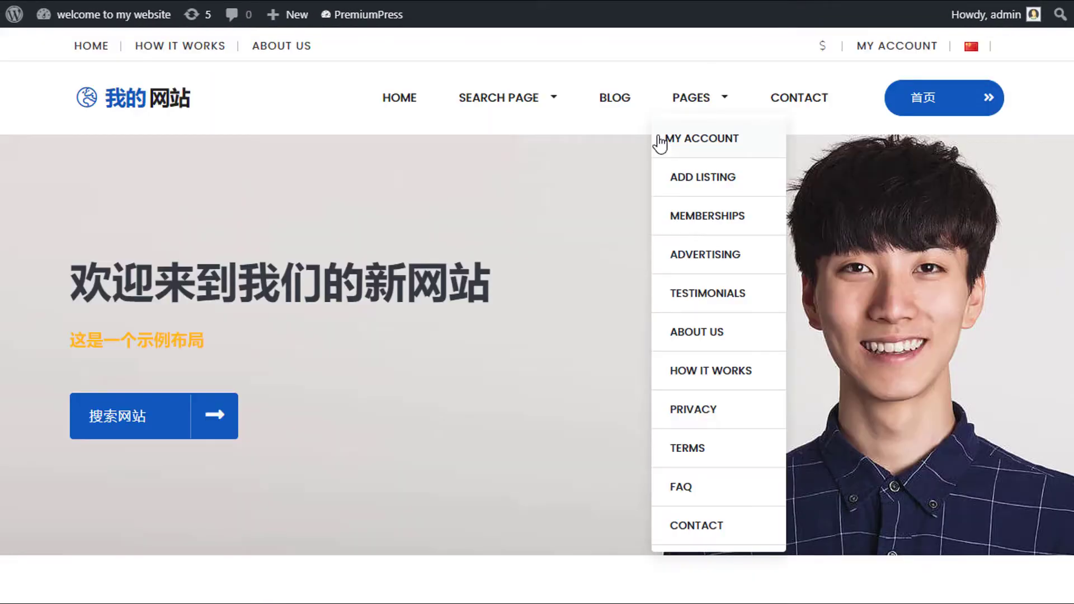
# View the Chinese live site and copy the hero heading's first characters 欢迎来
pyautogui.click(659, 139)
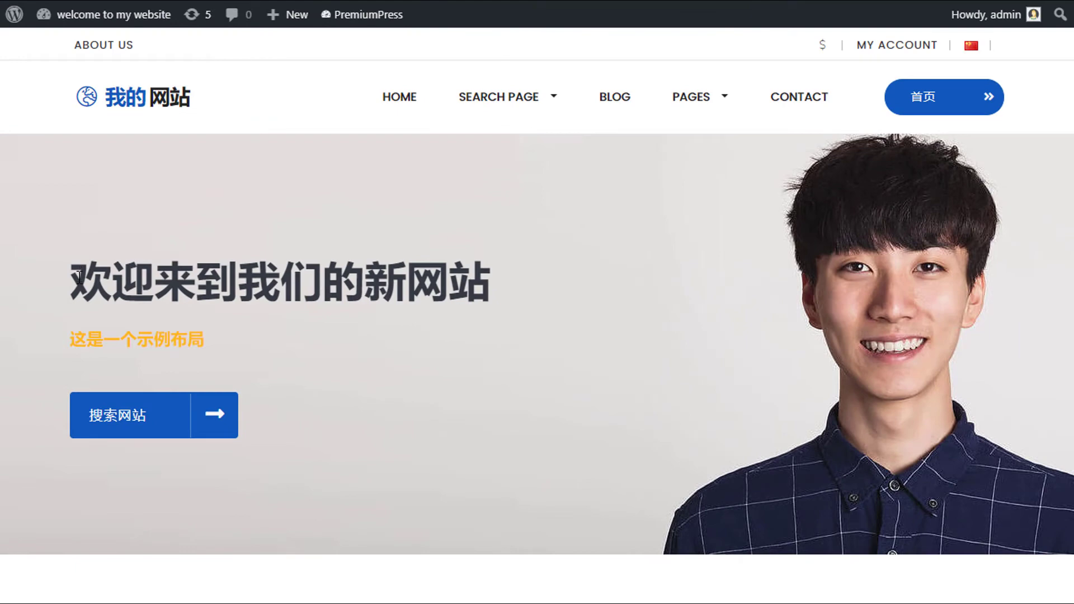
pyautogui.moveTo(79, 277); pyautogui.dragTo(196, 284)
pyautogui.hotkey('ctrl', 'c')
pyautogui.click(199, 288)
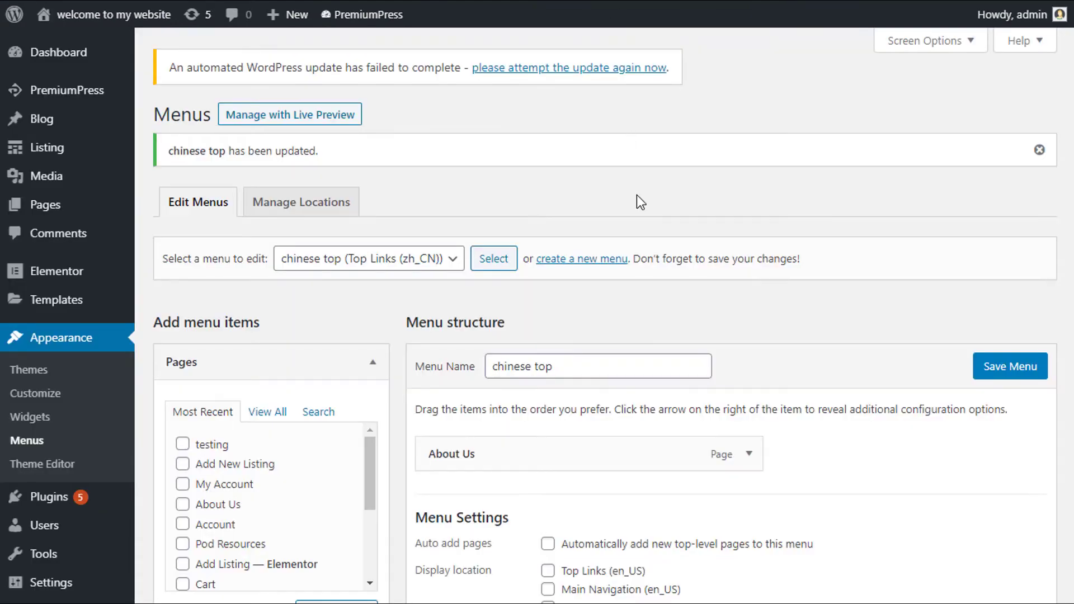
# Change the About Us item's Navigation Label to 欢迎来 and save chinese top
pyautogui.scroll(-4, 669, 220)
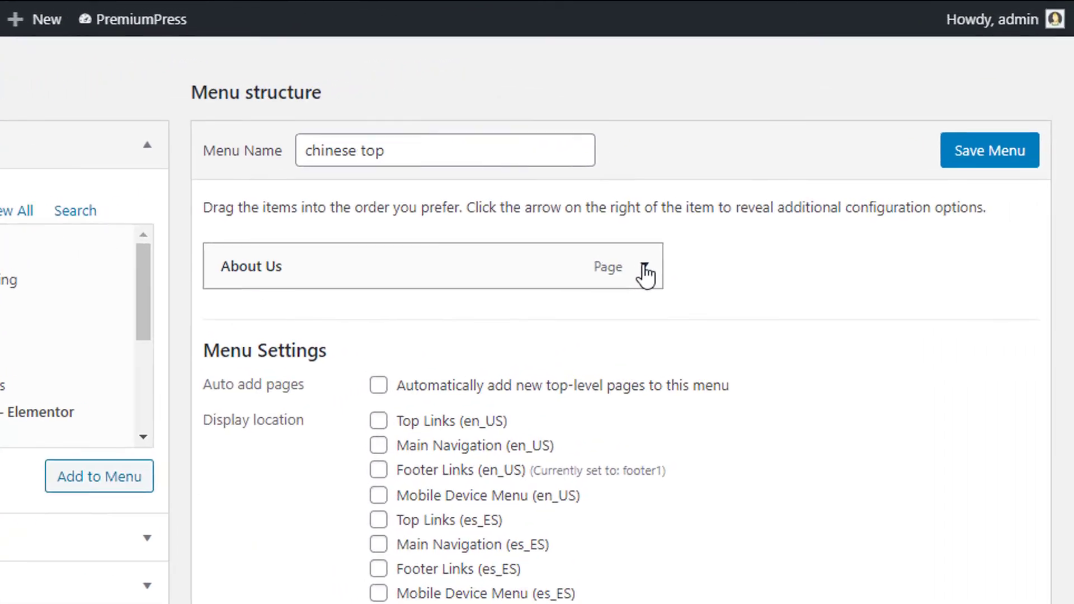
pyautogui.click(742, 207)
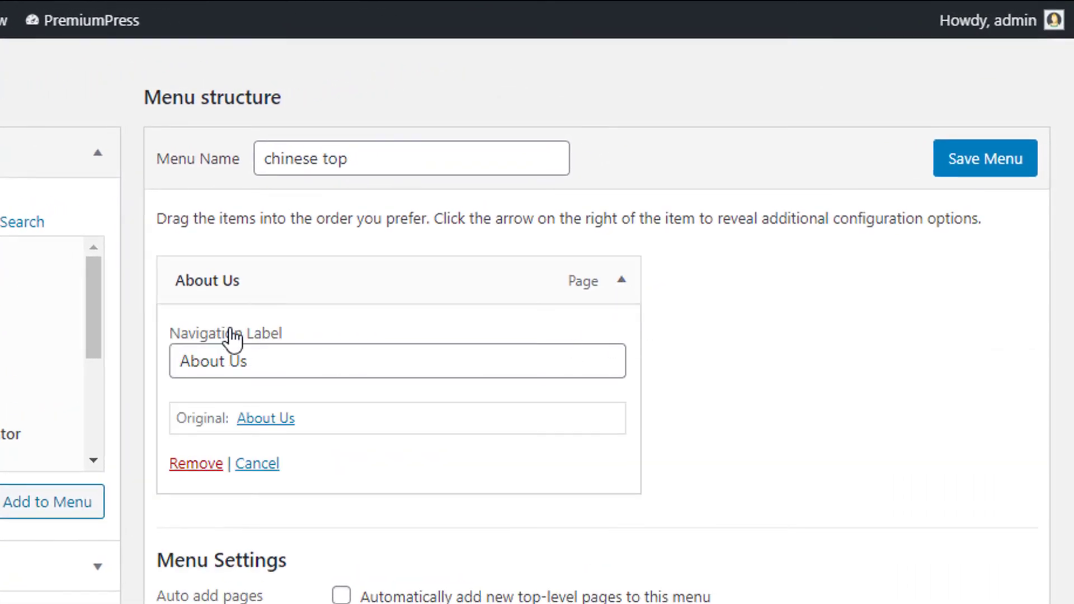
pyautogui.moveTo(270, 358); pyautogui.dragTo(176, 361)
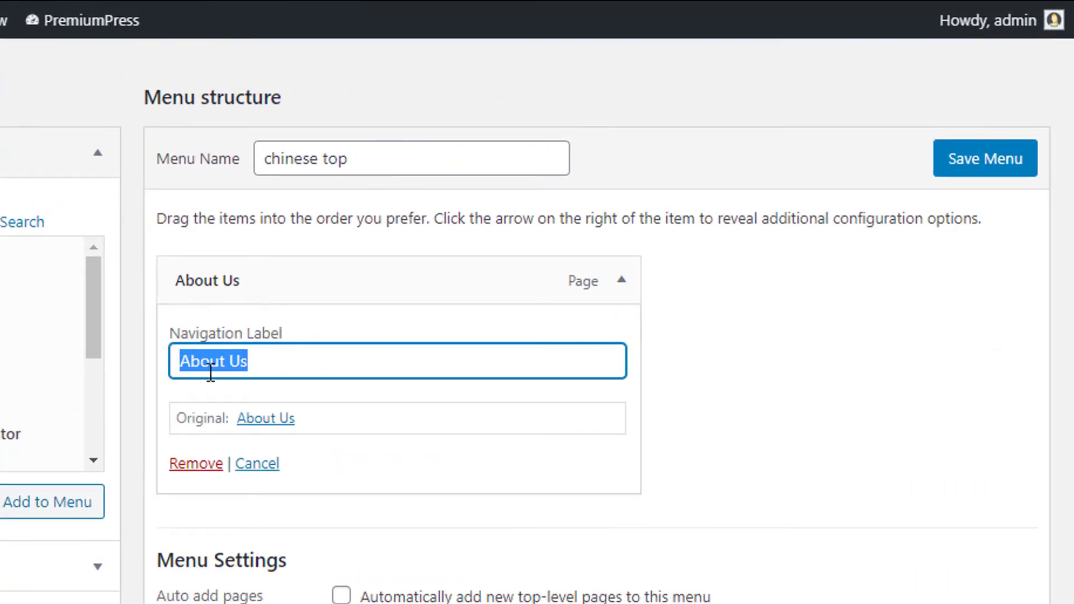
pyautogui.hotkey('ctrl', 'v')
pyautogui.click(683, 376)
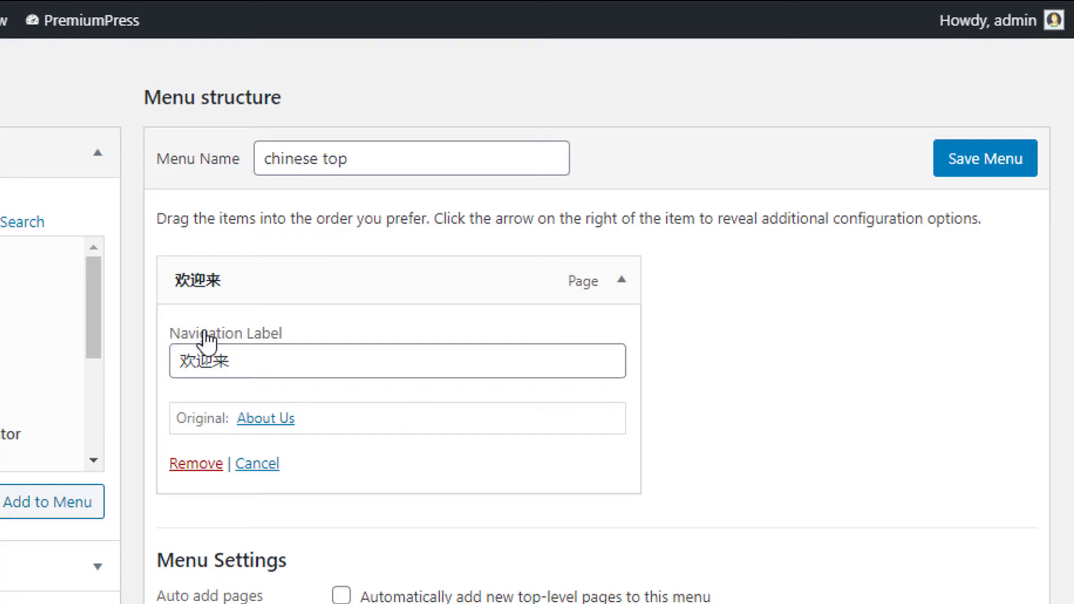
pyautogui.click(961, 163)
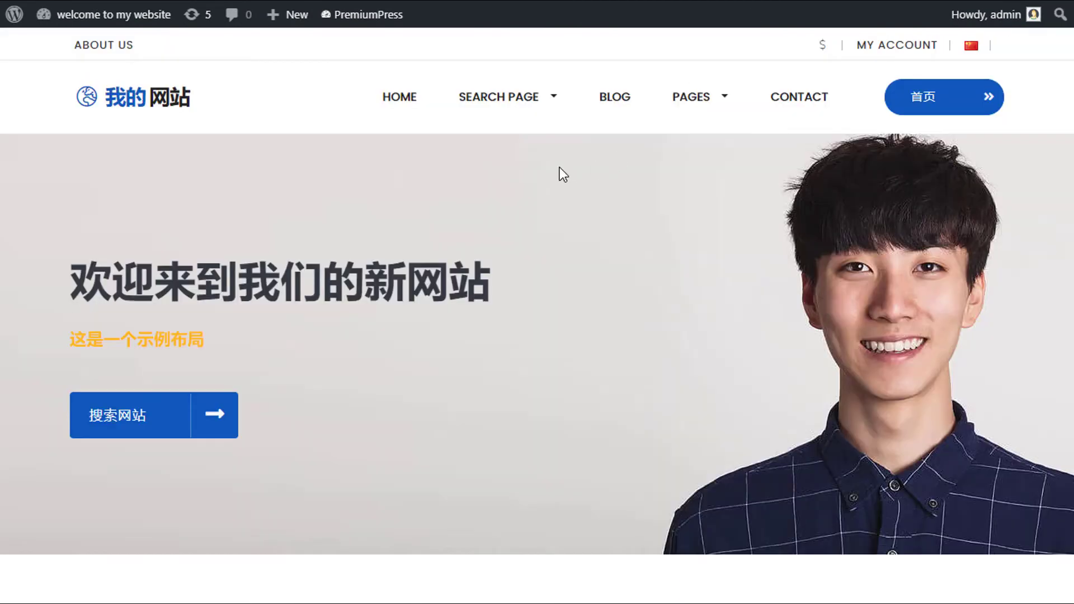
pyautogui.press('F5')
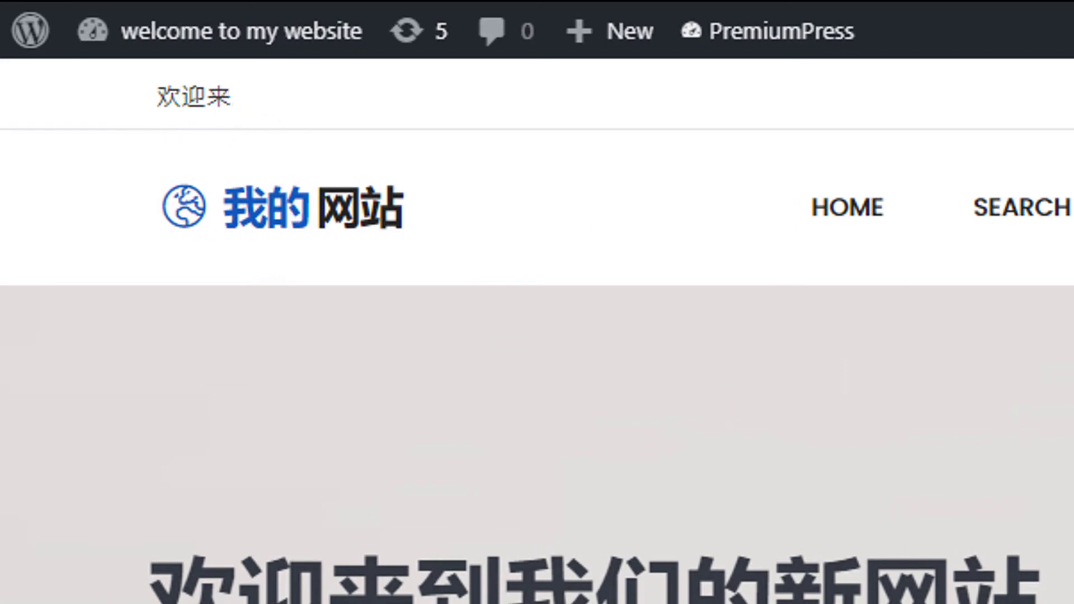
pyautogui.press('F5')
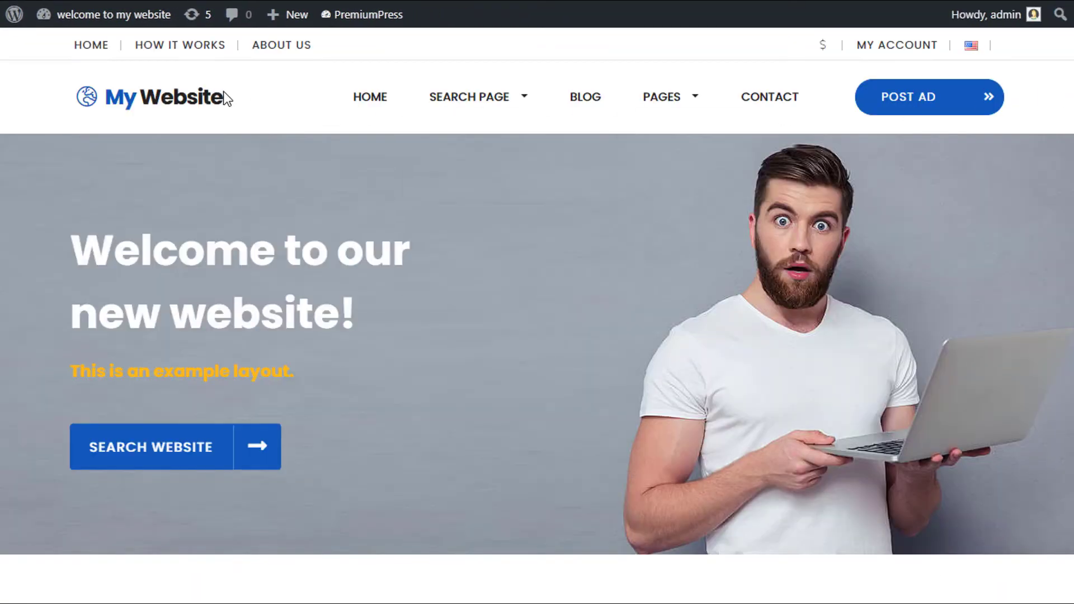
pyautogui.click(972, 45)
pyautogui.click(1016, 173)
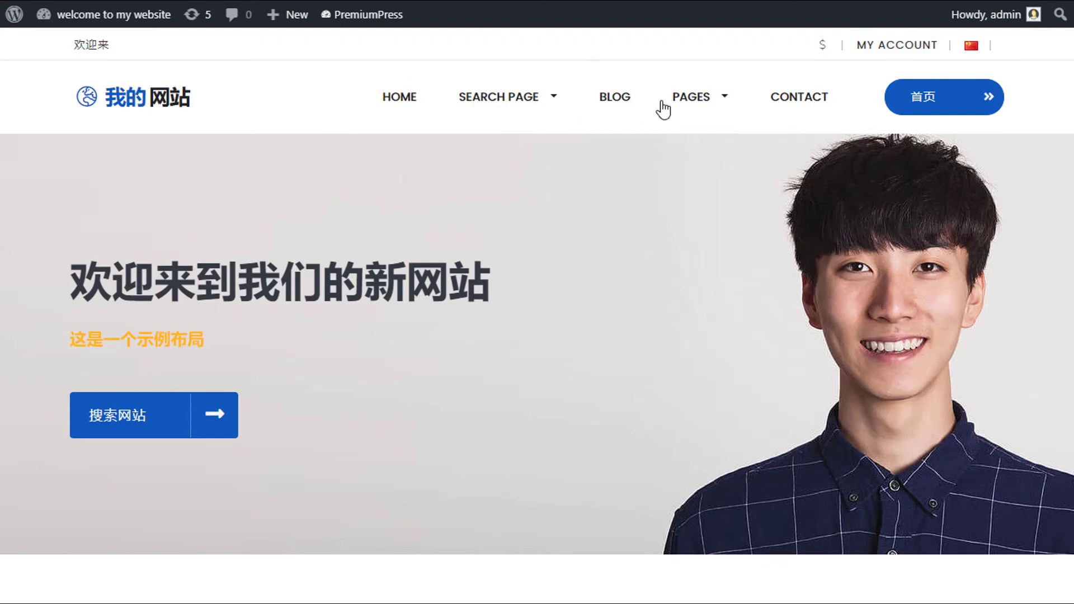
pyautogui.hotkey('ctrl', 'Tab')
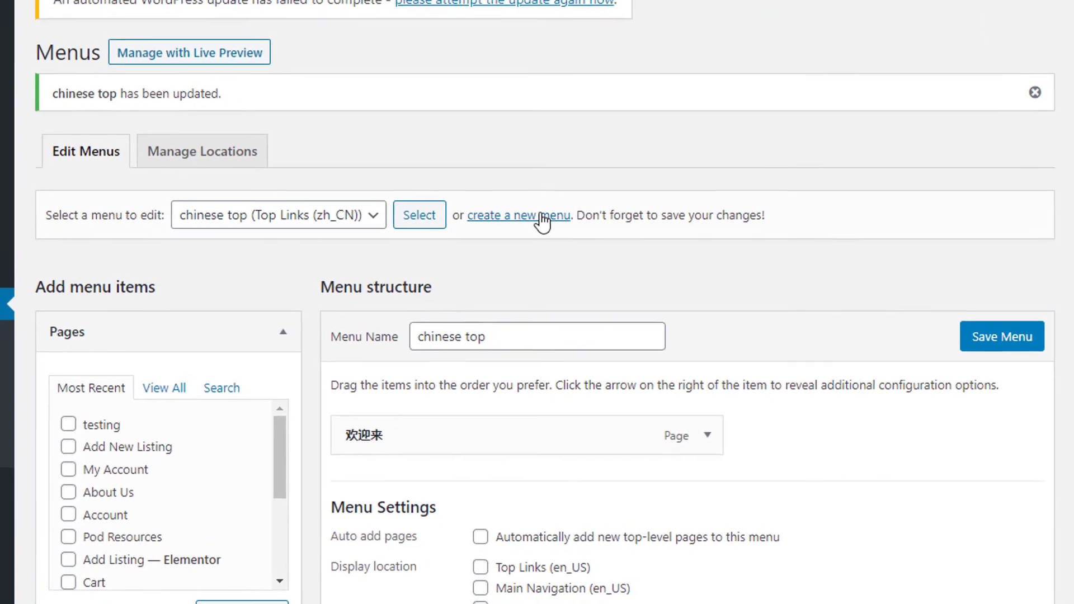
# Create a menu named 'chinese main' with Main Navigation (zh_CN) ticked as its location
pyautogui.click(604, 259)
pyautogui.click(454, 281)
pyautogui.write('chinese main')
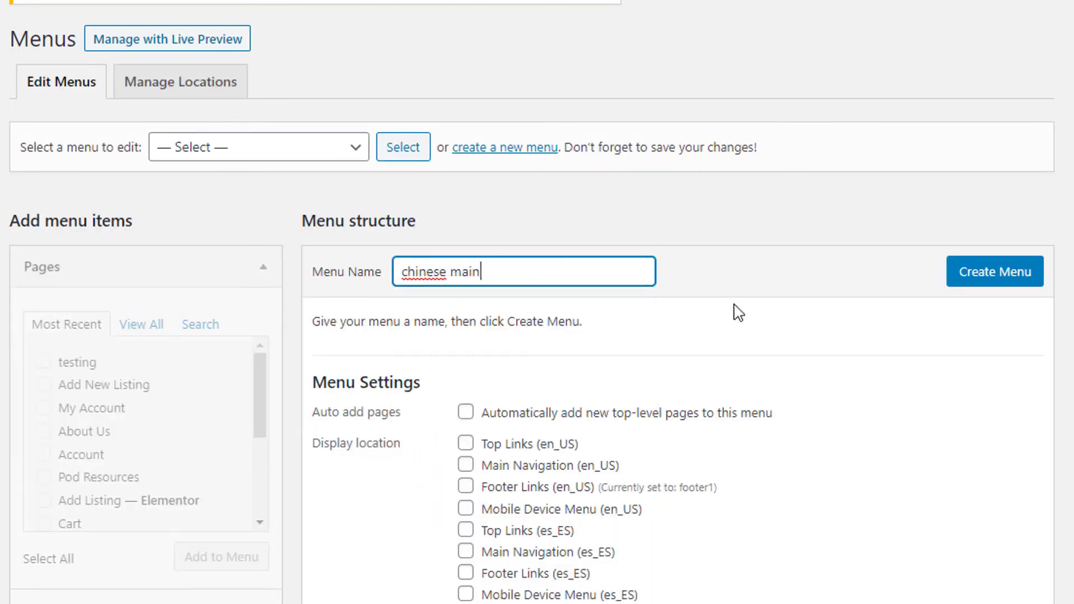
pyautogui.scroll(-6, 738, 312)
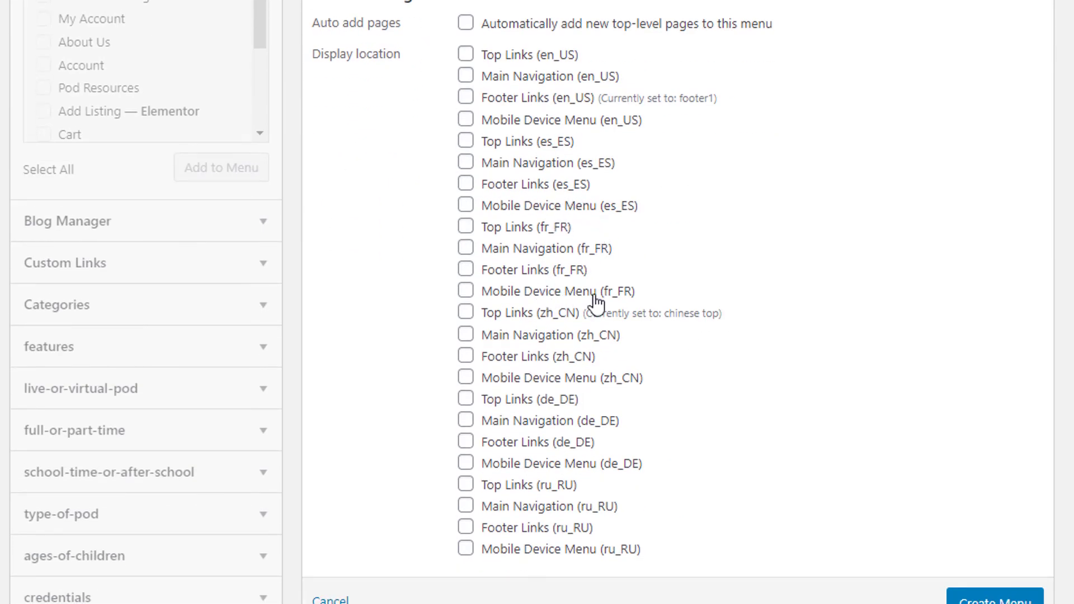
pyautogui.click(467, 336)
pyautogui.scroll(-2, 950, 526)
pyautogui.click(996, 538)
pyautogui.scroll(-7, 815, 359)
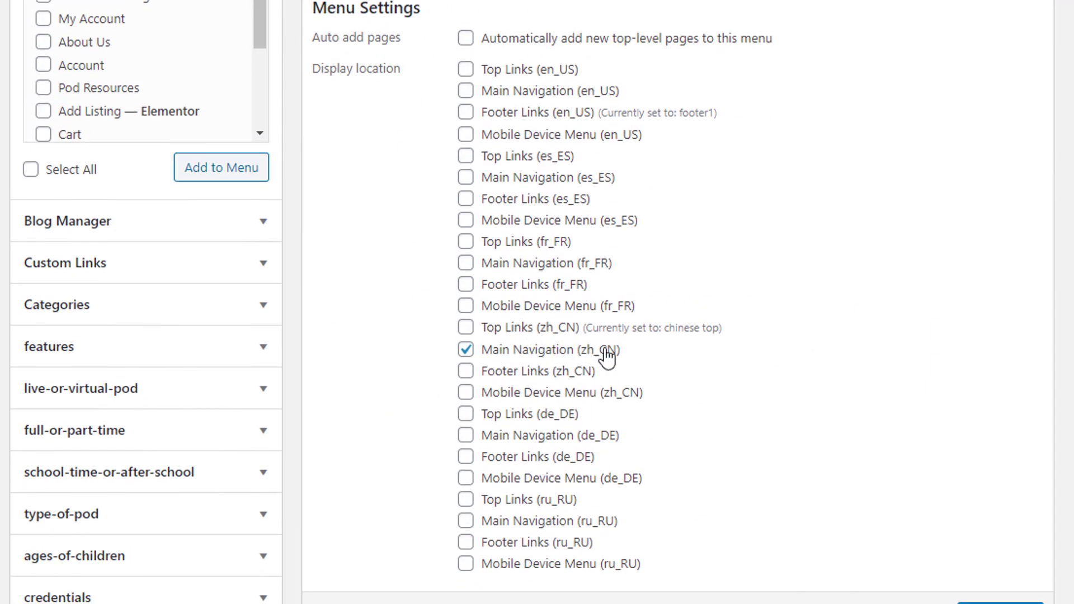
pyautogui.scroll(7, 744, 359)
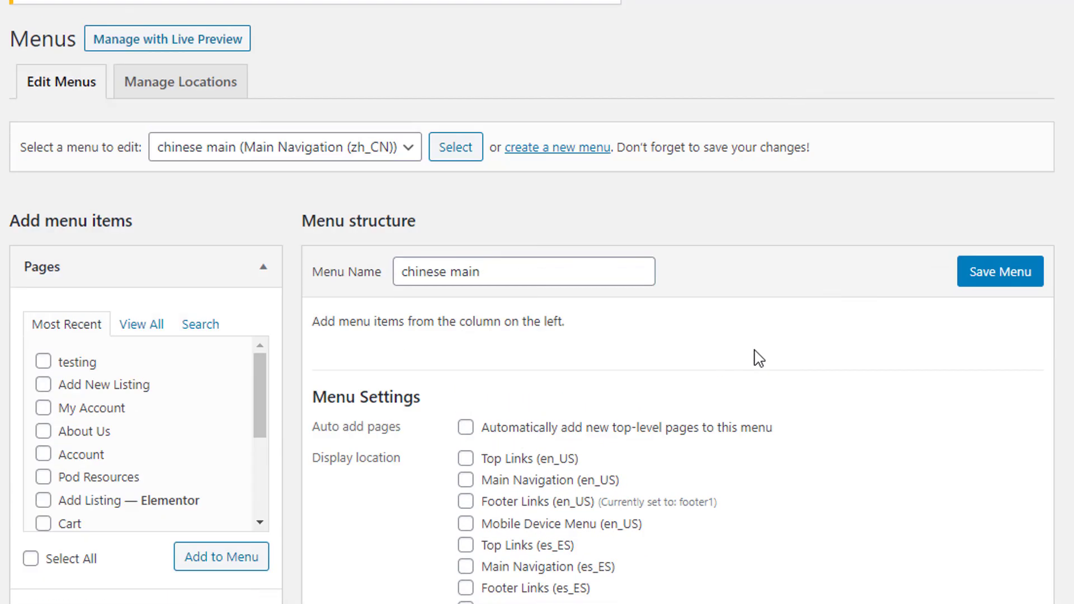
# Add the Home page from all pages to the chinese main menu
pyautogui.click(143, 324)
pyautogui.click(43, 361)
pyautogui.click(223, 567)
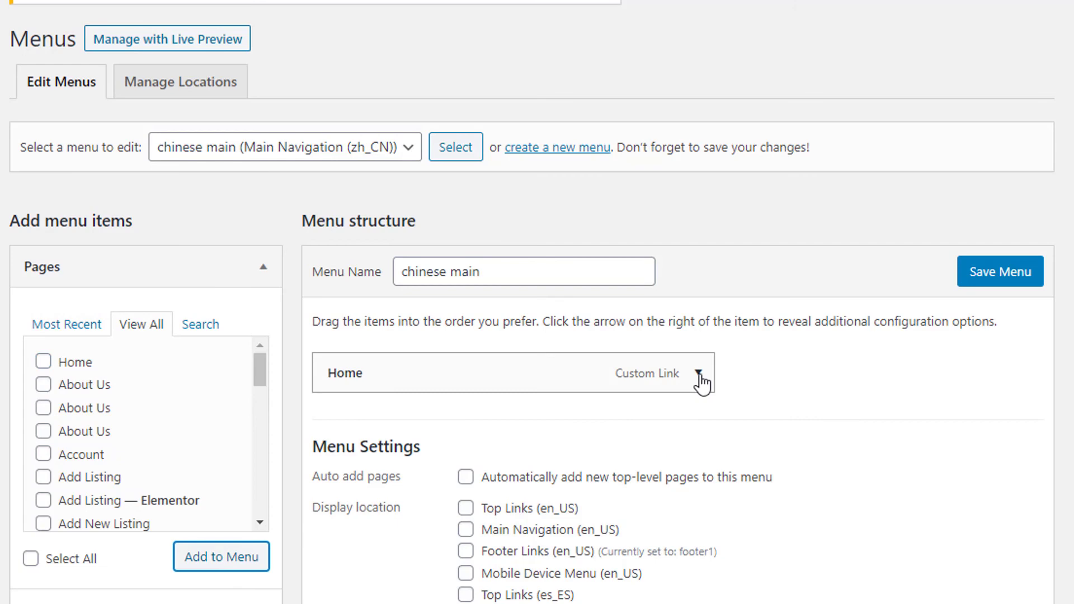
# Replace the Home item's Navigation Label with 欢迎来 and save chinese main
pyautogui.click(699, 374)
pyautogui.scroll(-3, 559, 371)
pyautogui.tripleClick(533, 301)
pyautogui.hotkey('ctrl', 'v')
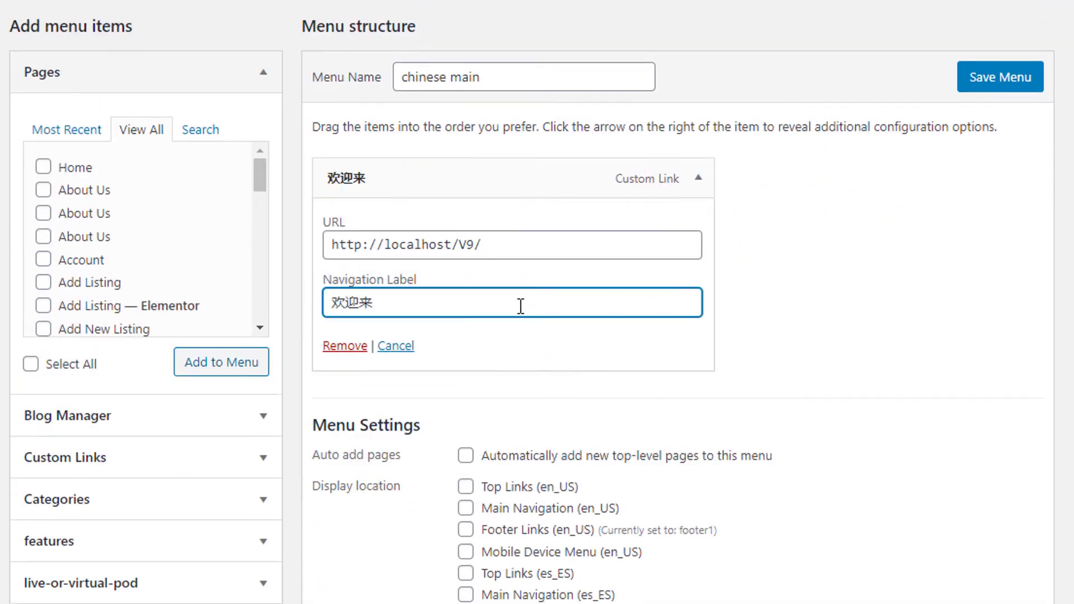
pyautogui.click(827, 212)
pyautogui.click(1000, 77)
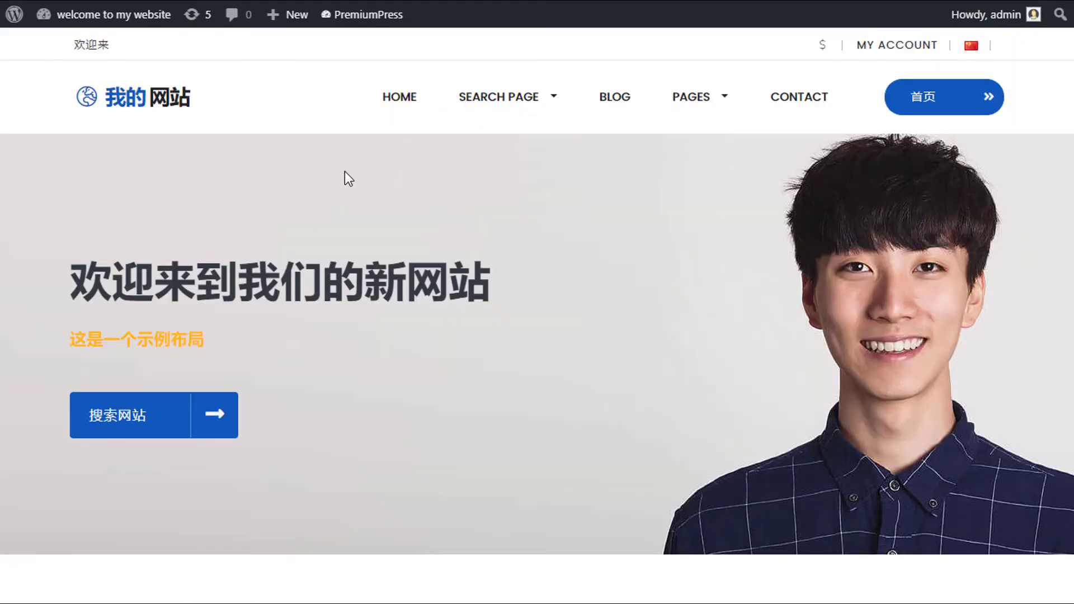
# Reload the Chinese homepage to confirm its main navigation shows the single 欢迎来 link
pyautogui.press('F5')
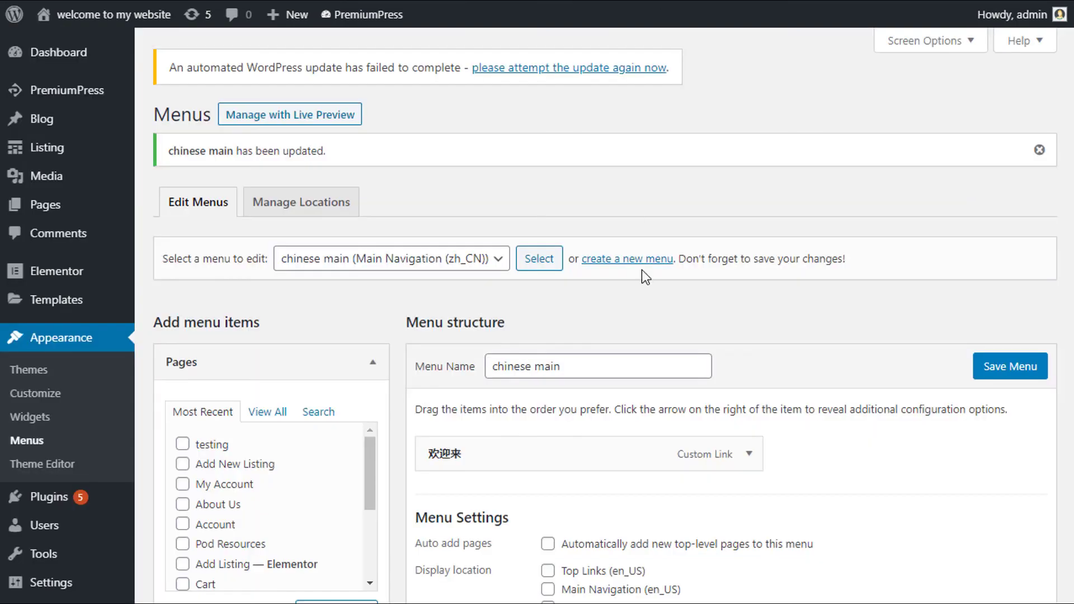
pyautogui.scroll(-5, 656, 380)
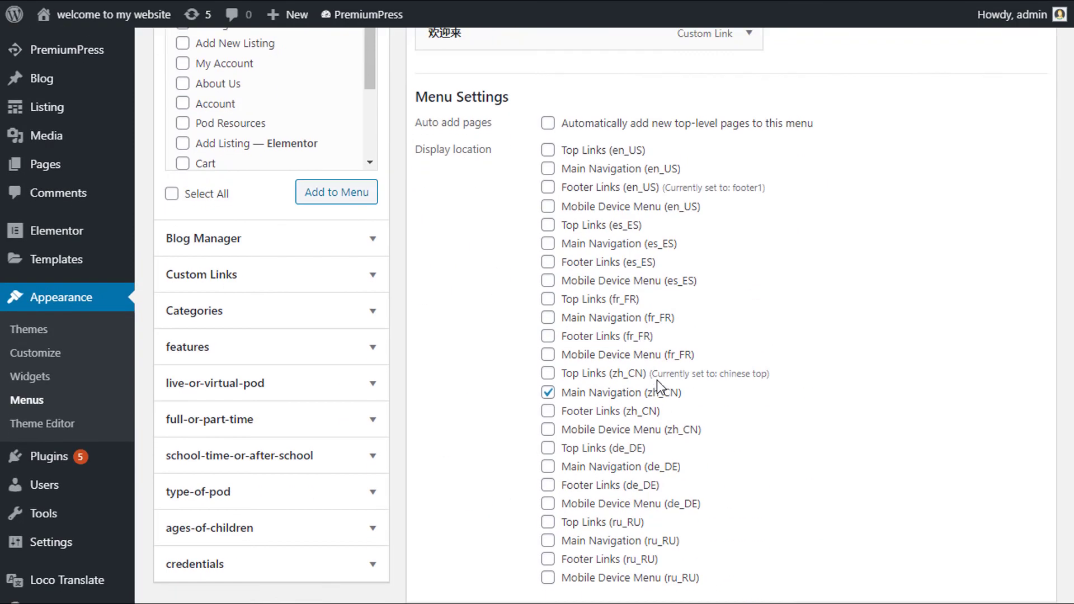
pyautogui.scroll(3, 614, 399)
pyautogui.scroll(-3, 616, 401)
pyautogui.scroll(2, 743, 336)
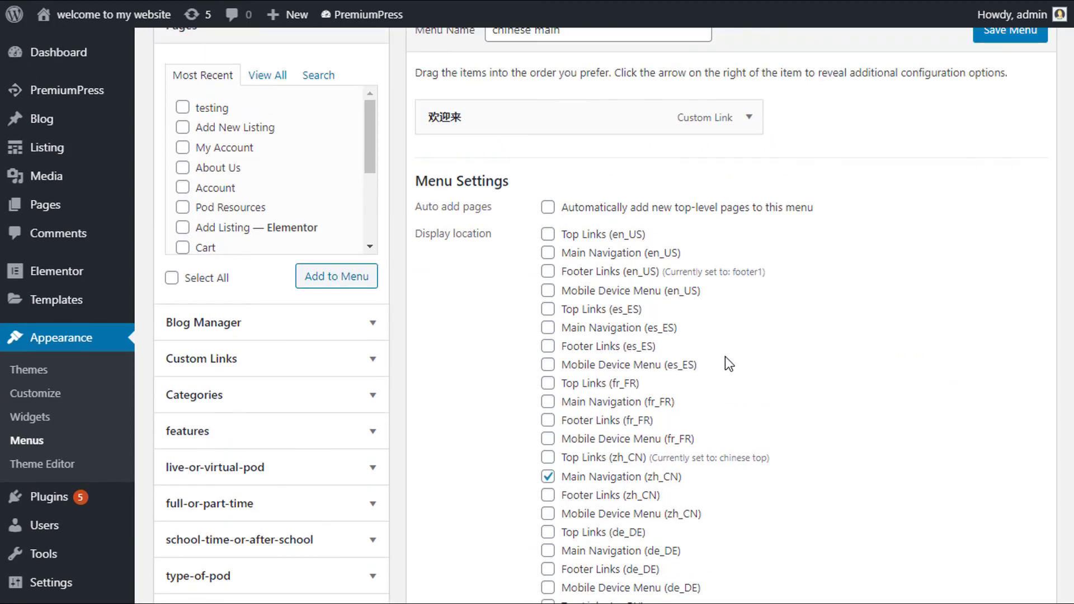
pyautogui.scroll(-3, 559, 347)
pyautogui.scroll(3, 559, 335)
pyautogui.scroll(3, 720, 412)
pyautogui.scroll(-4, 752, 344)
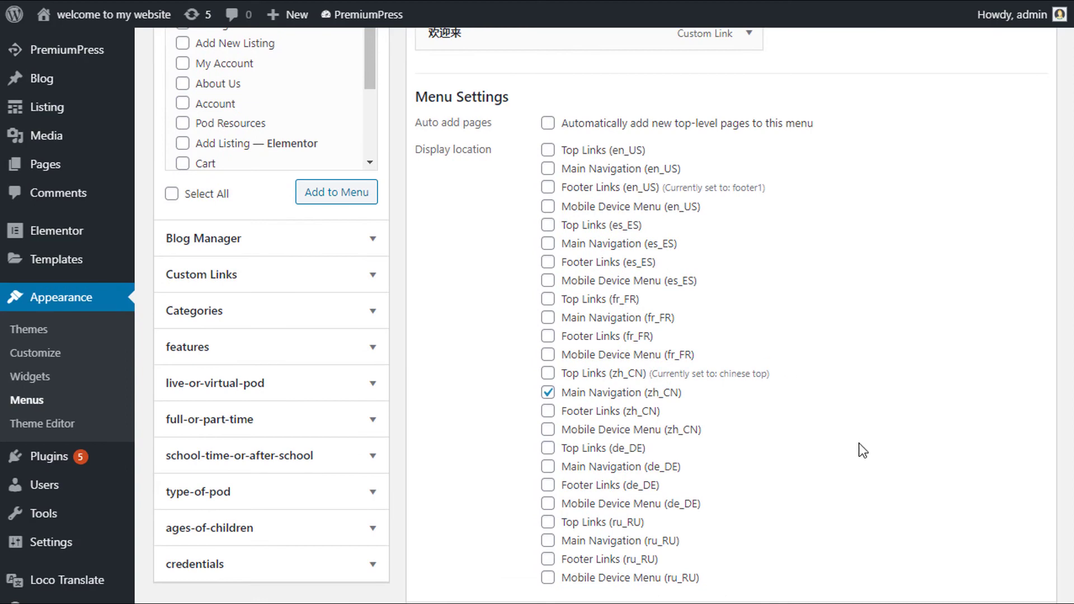